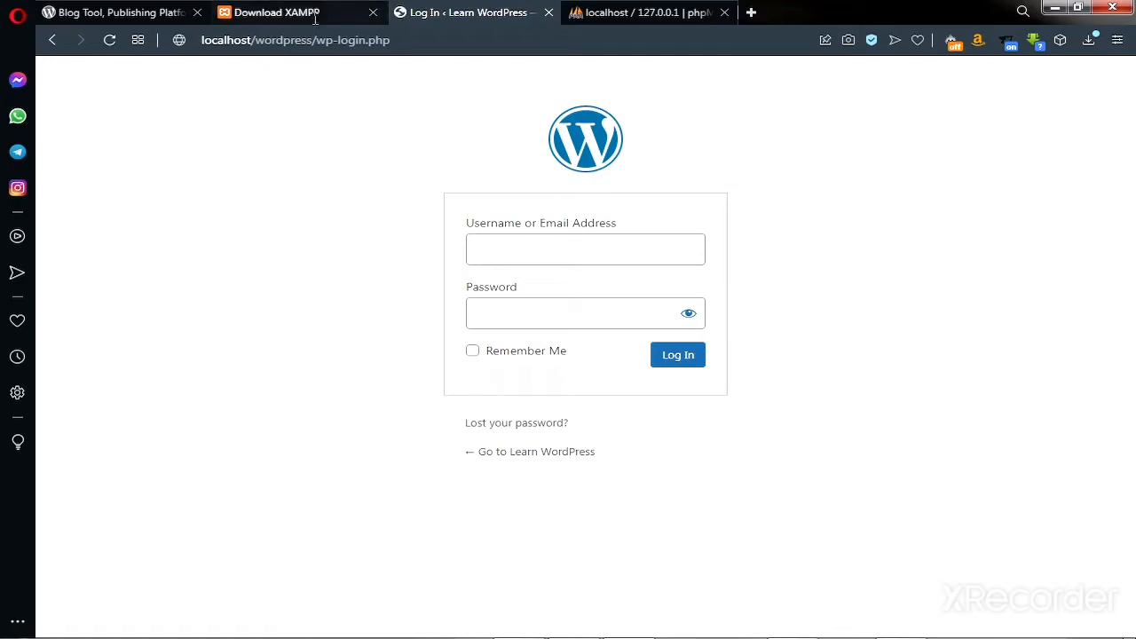
Show the Download XAMPP page and bring up the XAMPP Control Panel with Apache and MySQL running.
click(265, 16)
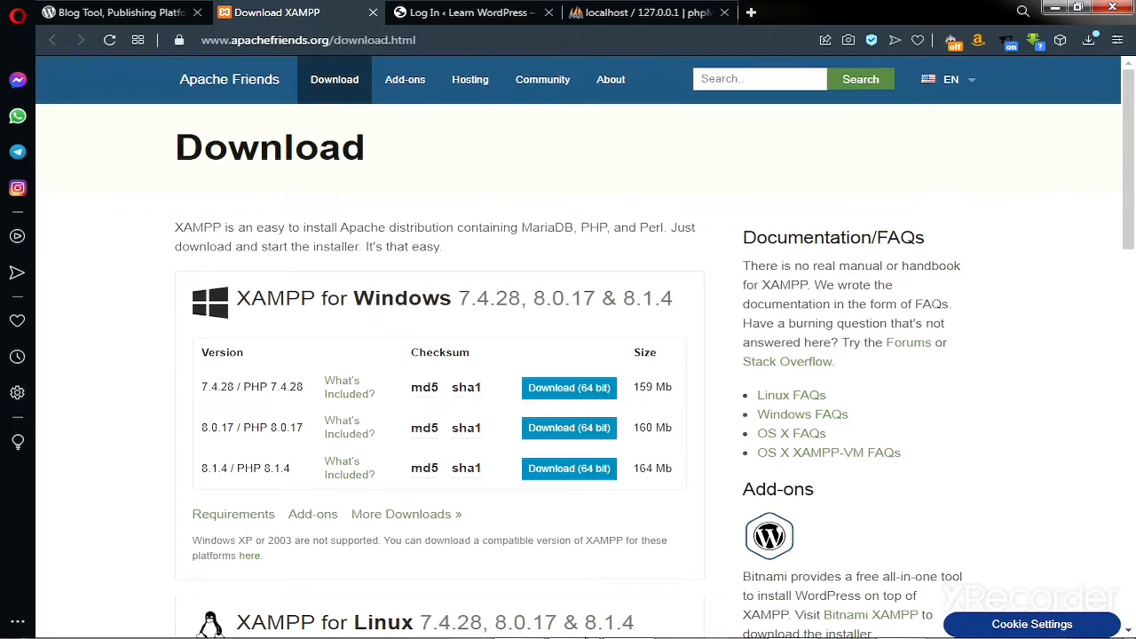
click(573, 624)
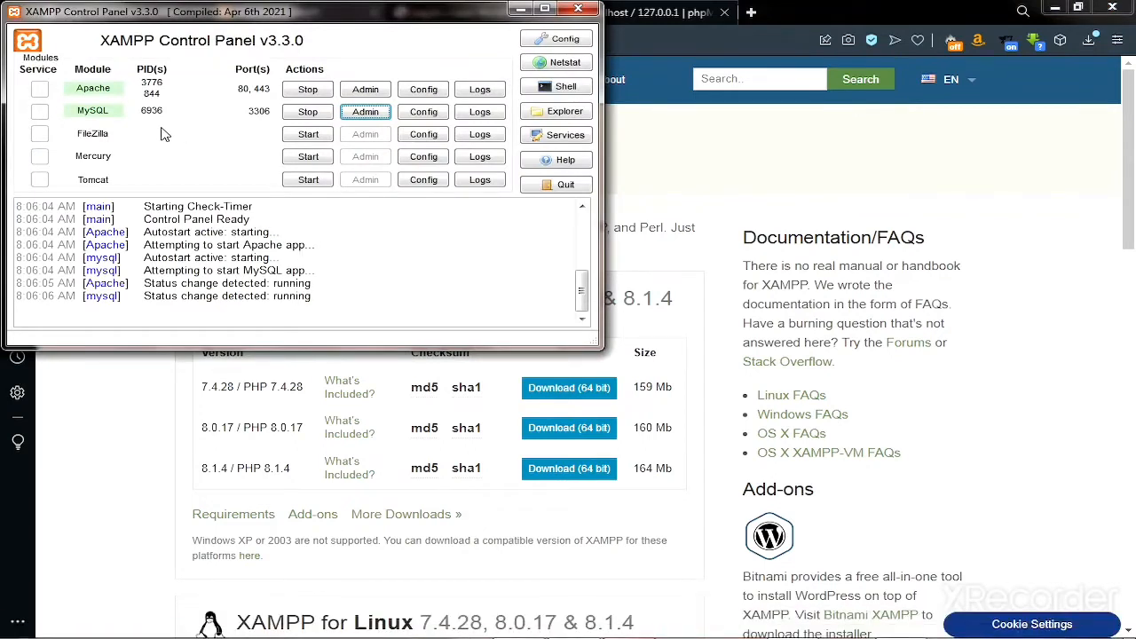
Stop and restart Apache and MySQL in XAMPP, then go to the wordpress.org homepage.
click(523, 10)
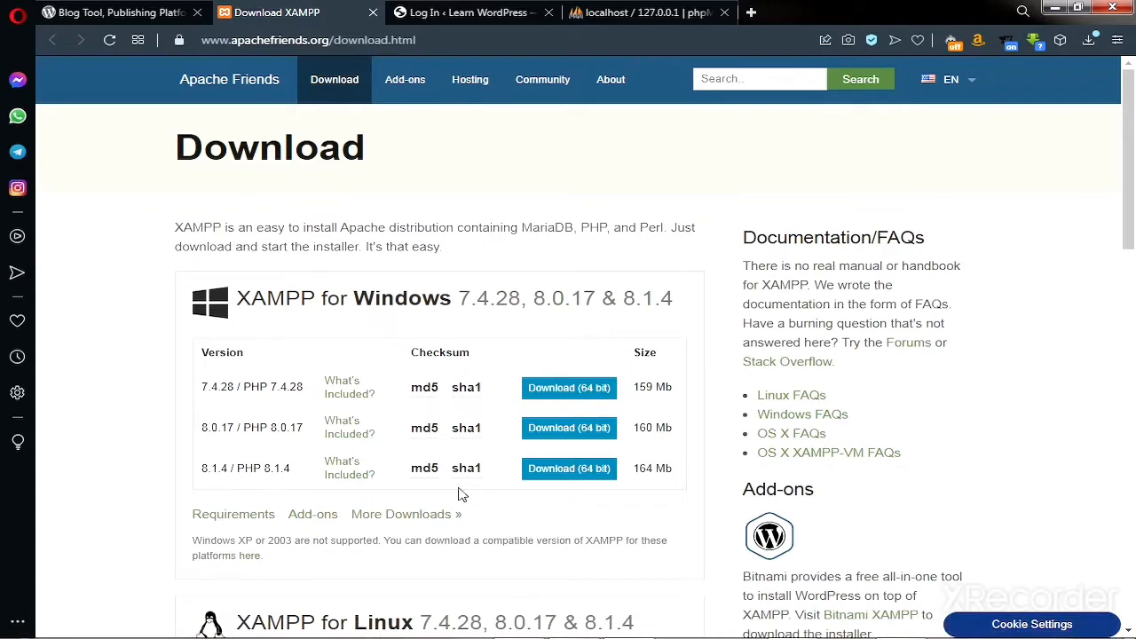
click(575, 624)
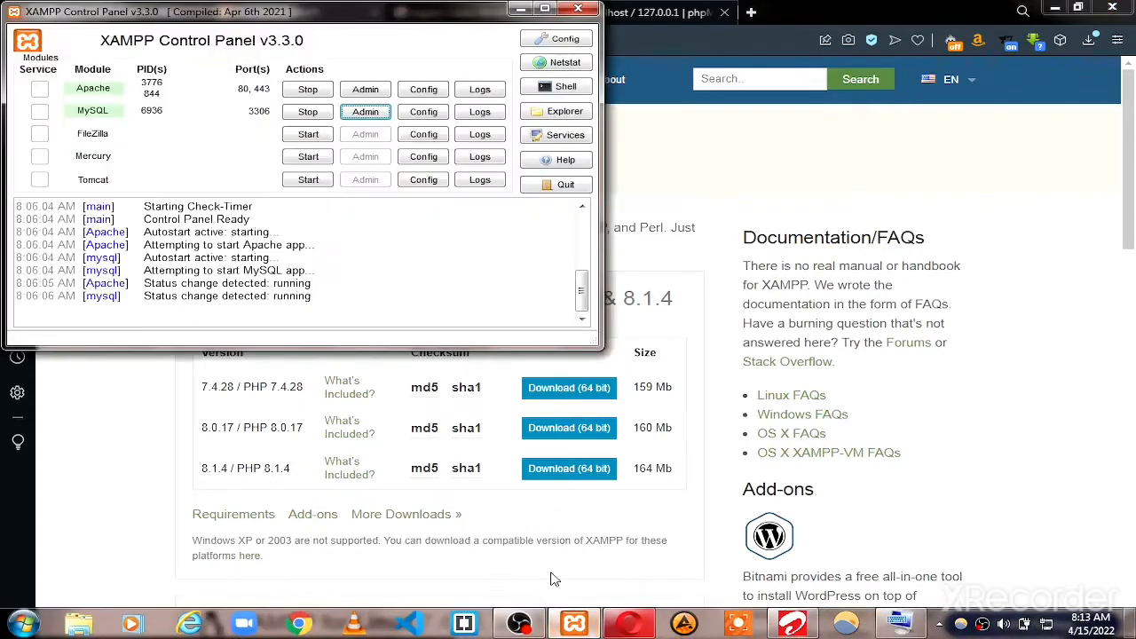
click(308, 91)
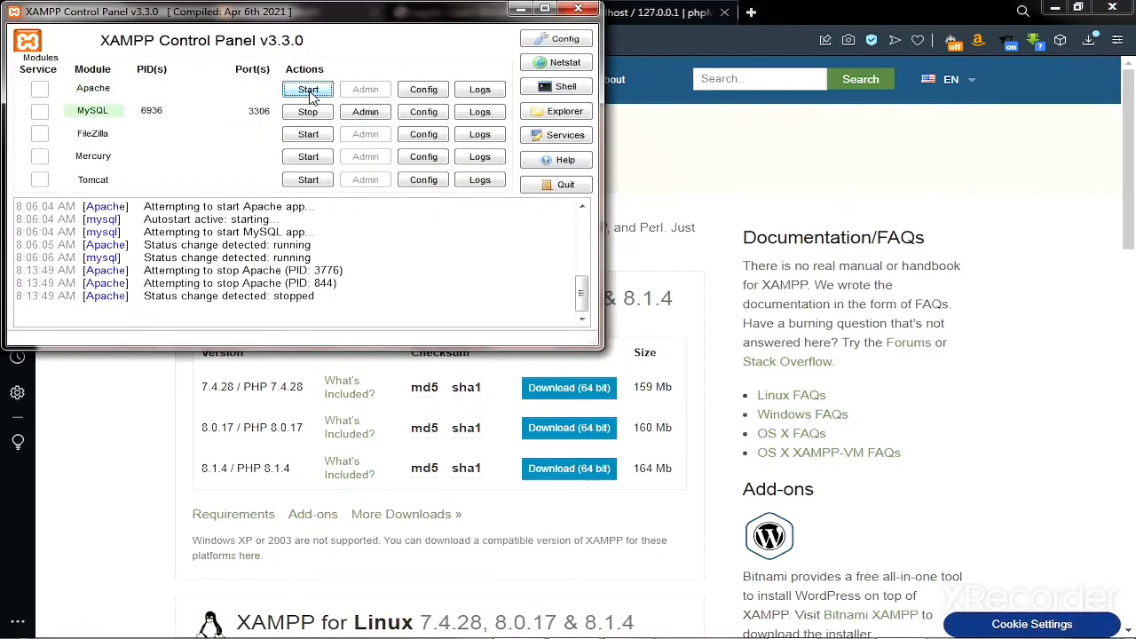
click(308, 112)
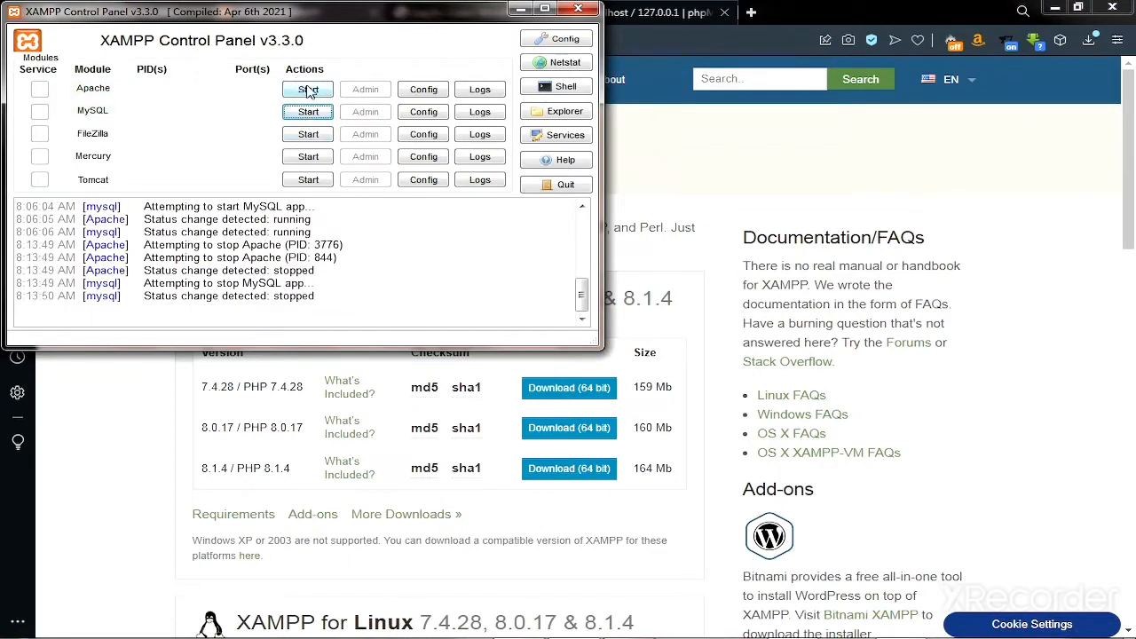
click(309, 96)
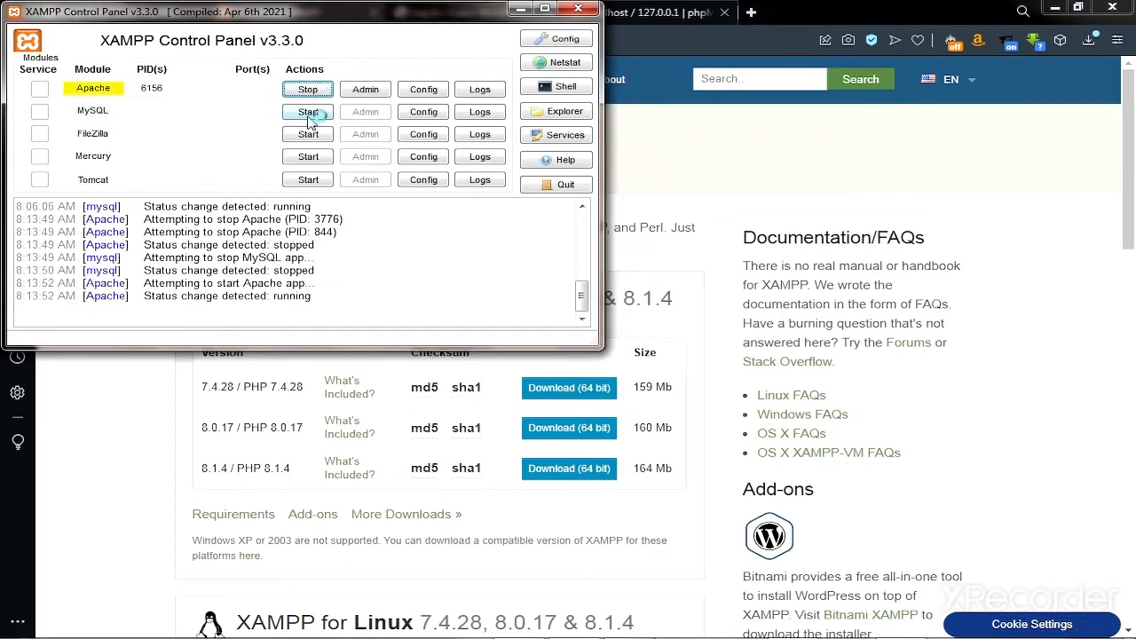
click(309, 118)
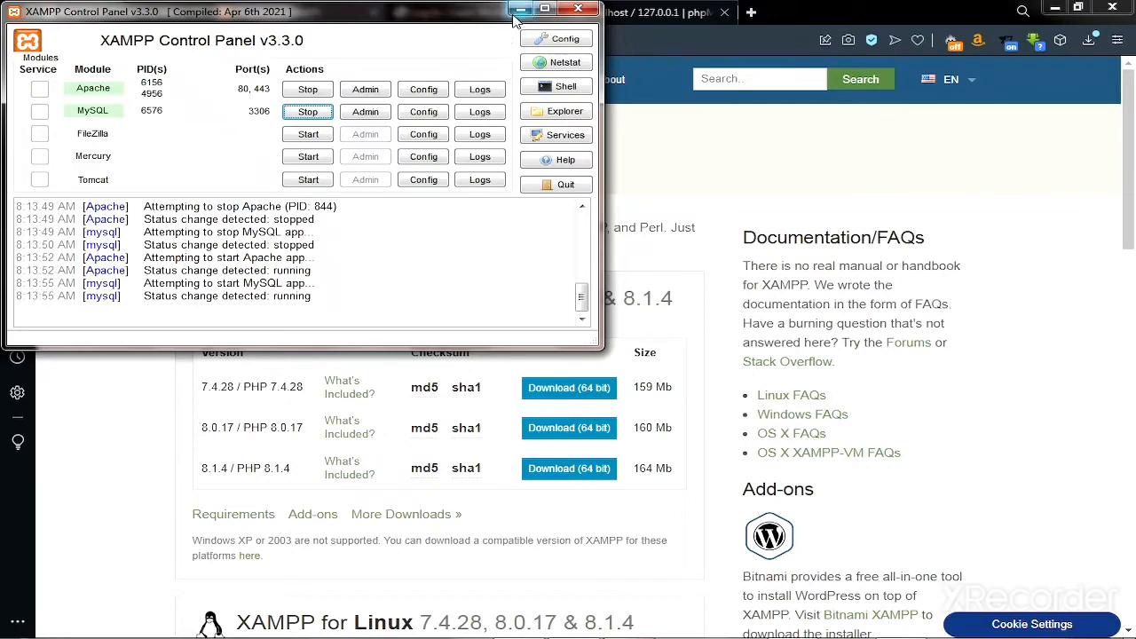
click(520, 10)
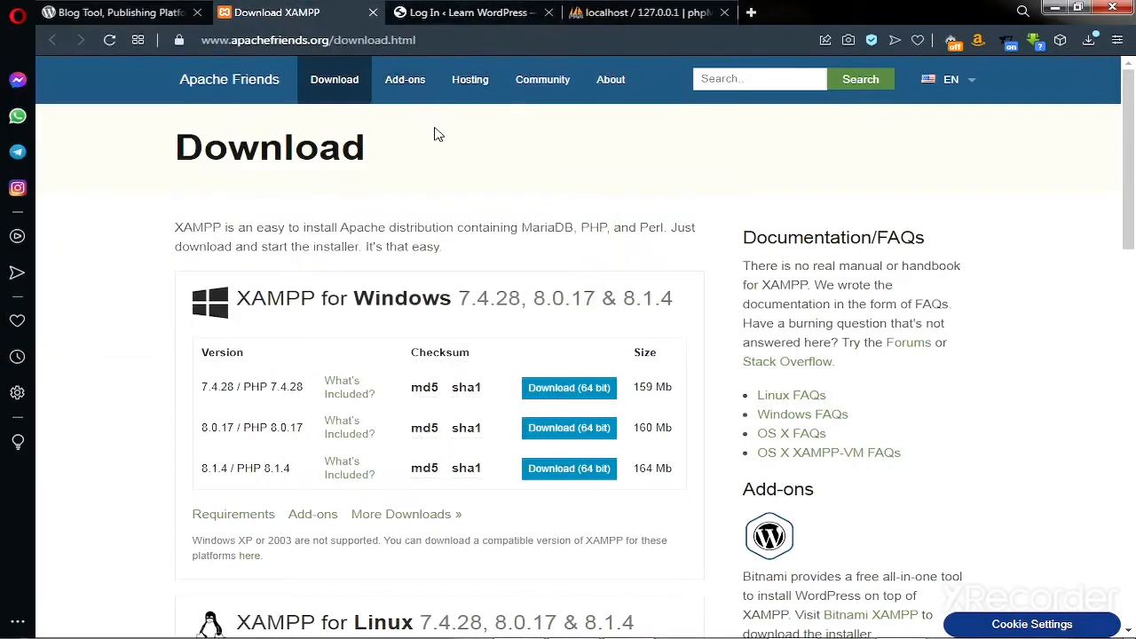
click(119, 14)
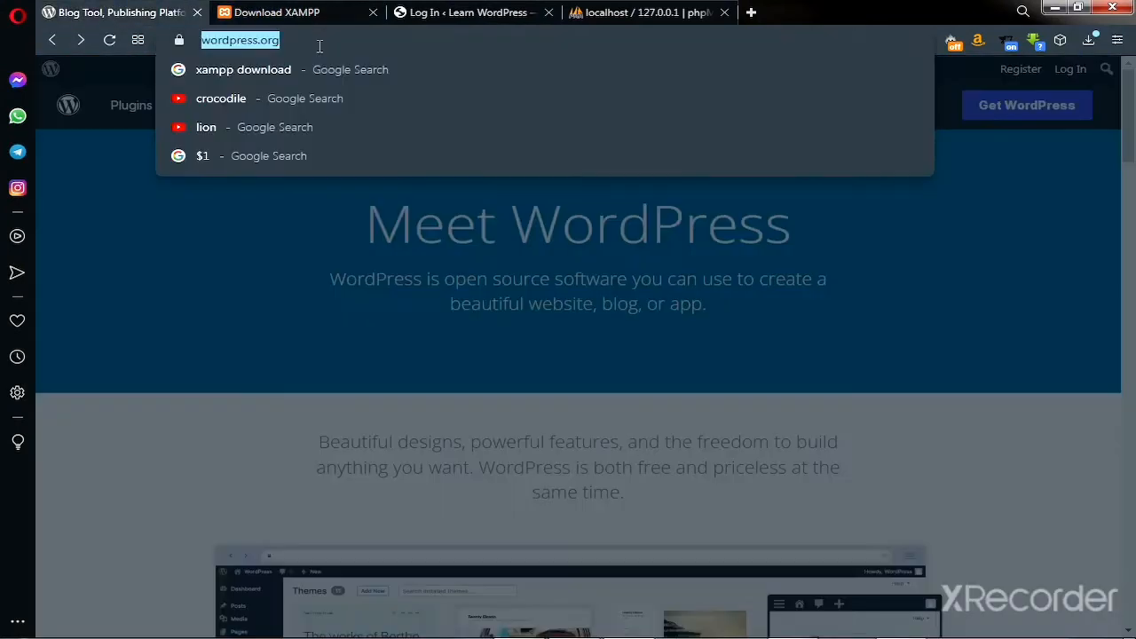
Go to the Get WordPress download page on wordpress.org.
double_click(319, 43)
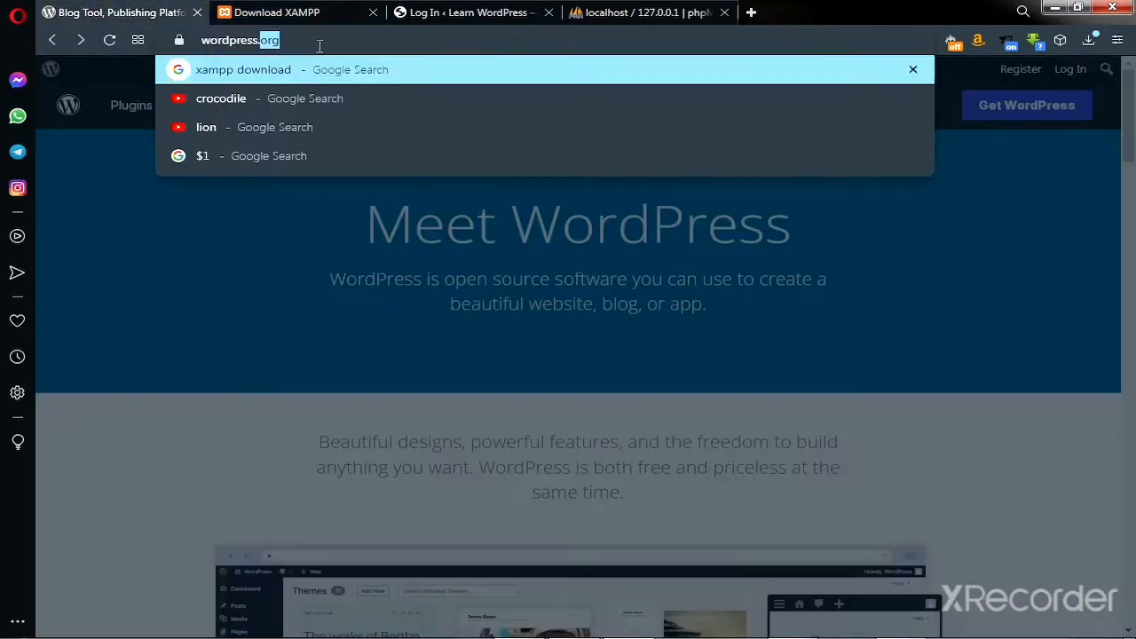
click(325, 43)
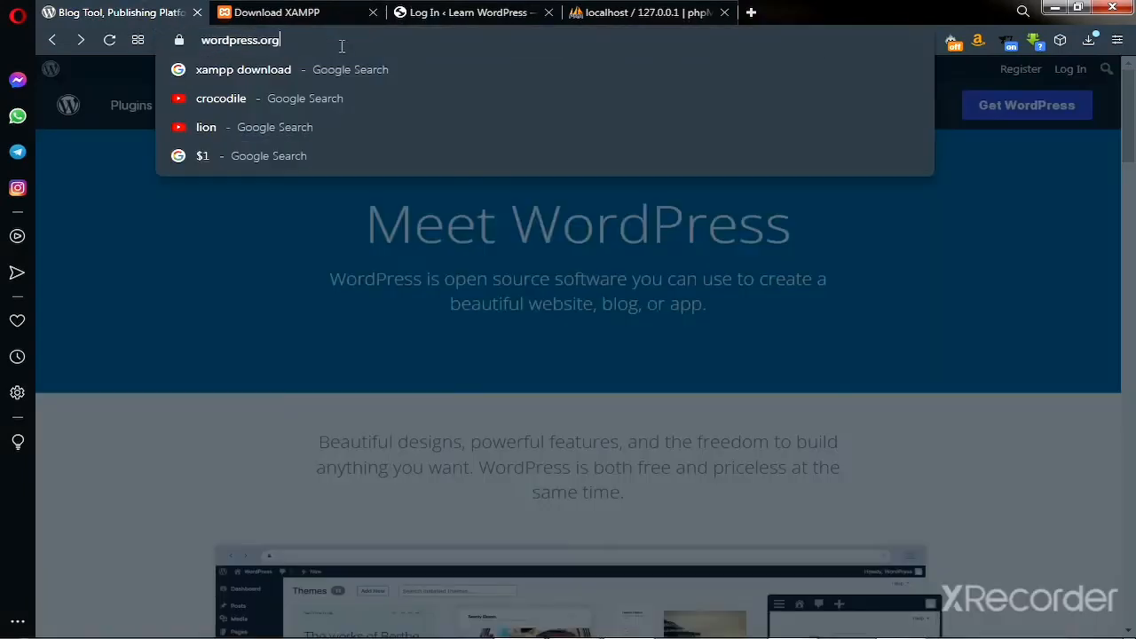
click(1039, 173)
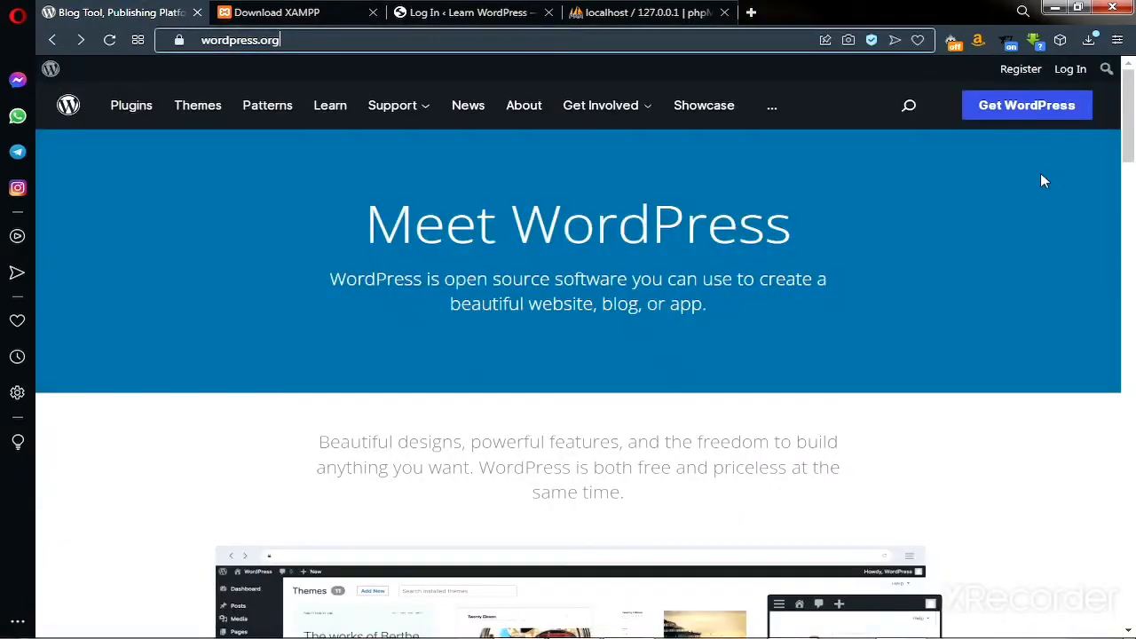
click(1026, 114)
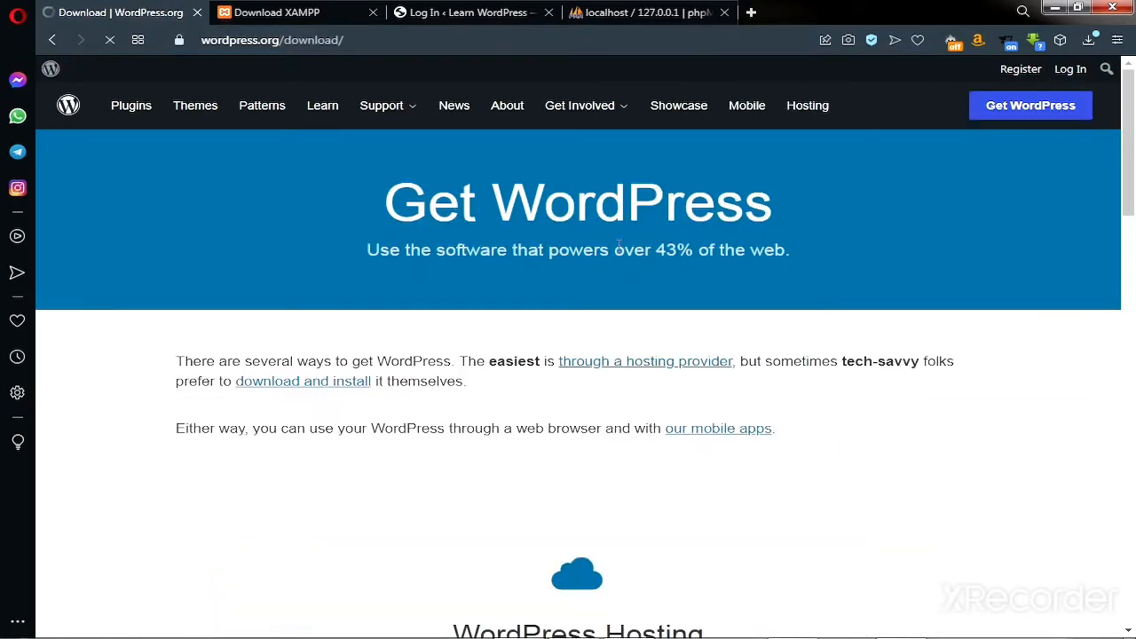
scroll(619, 245, down, 1)
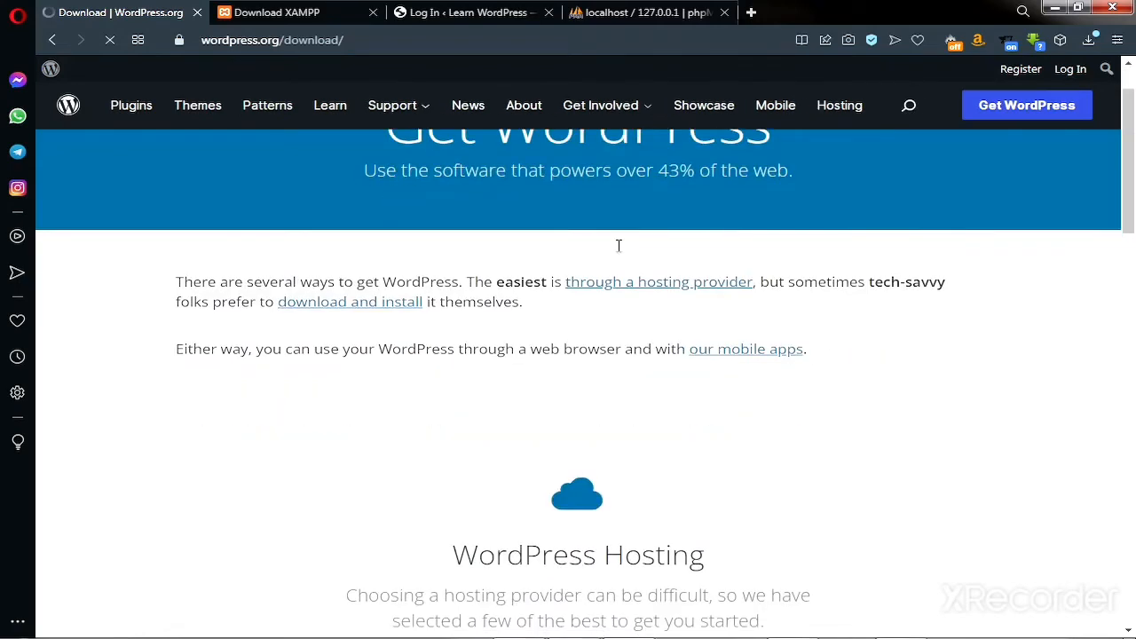
scroll(618, 245, down, 10)
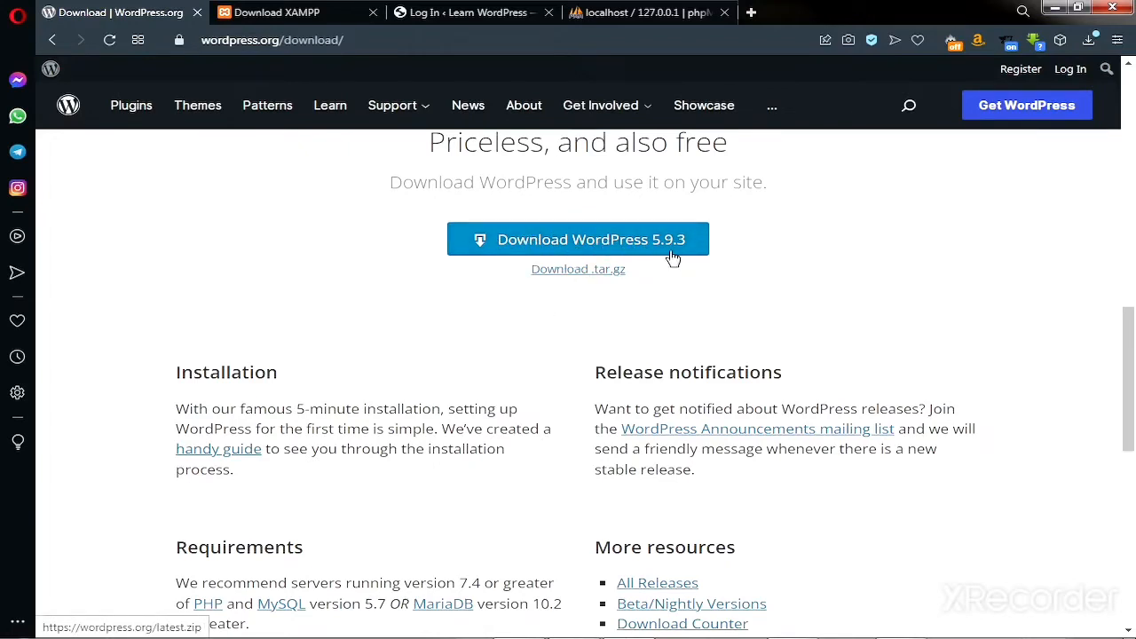
Download wordpress-5.9.3.zip (19.3 MB) and show it in the Downloads folder.
click(542, 244)
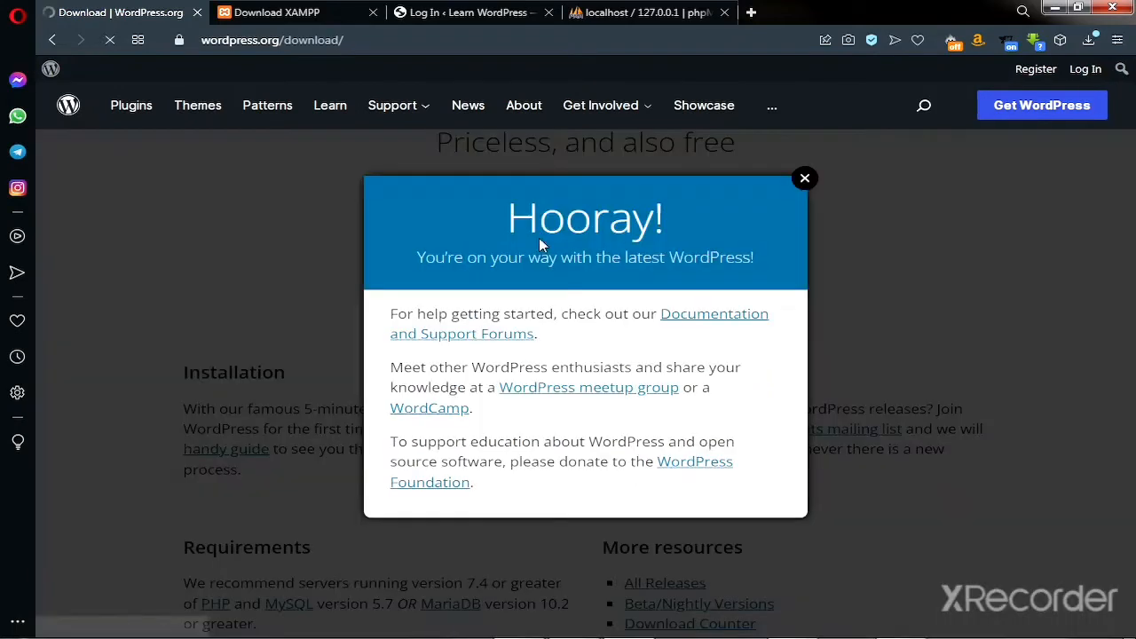
click(805, 182)
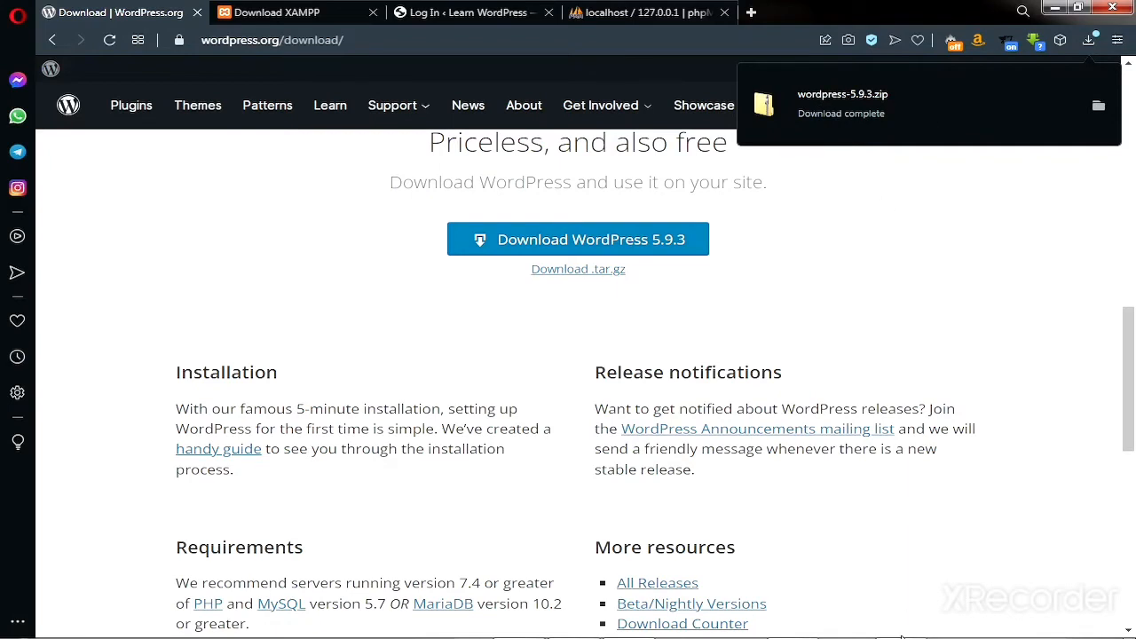
mouse_move(901, 628)
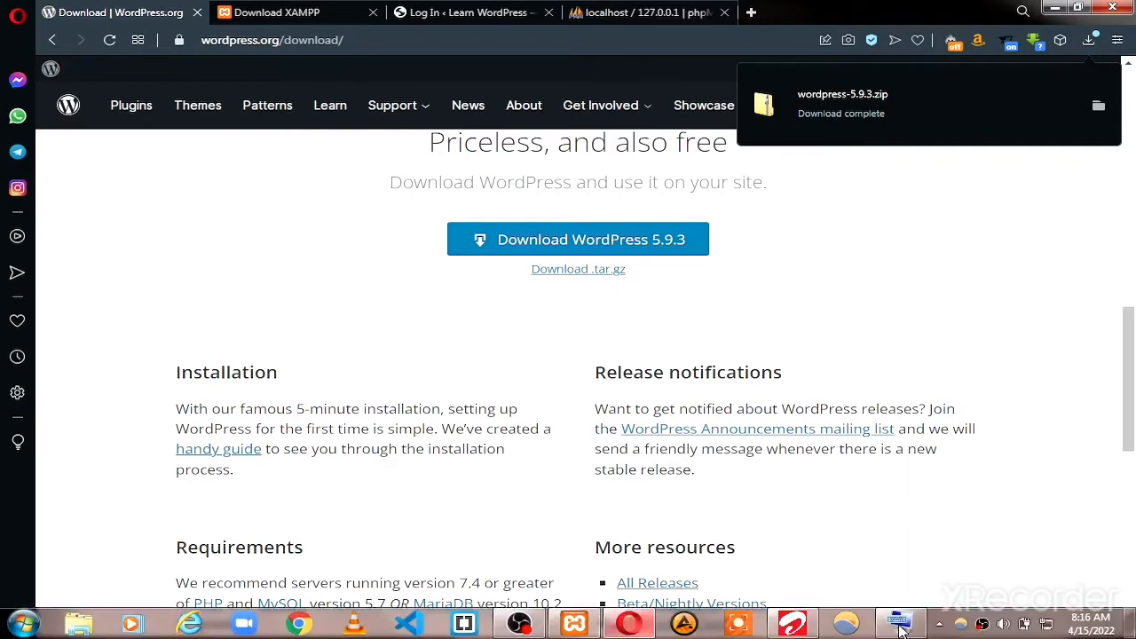
click(1099, 107)
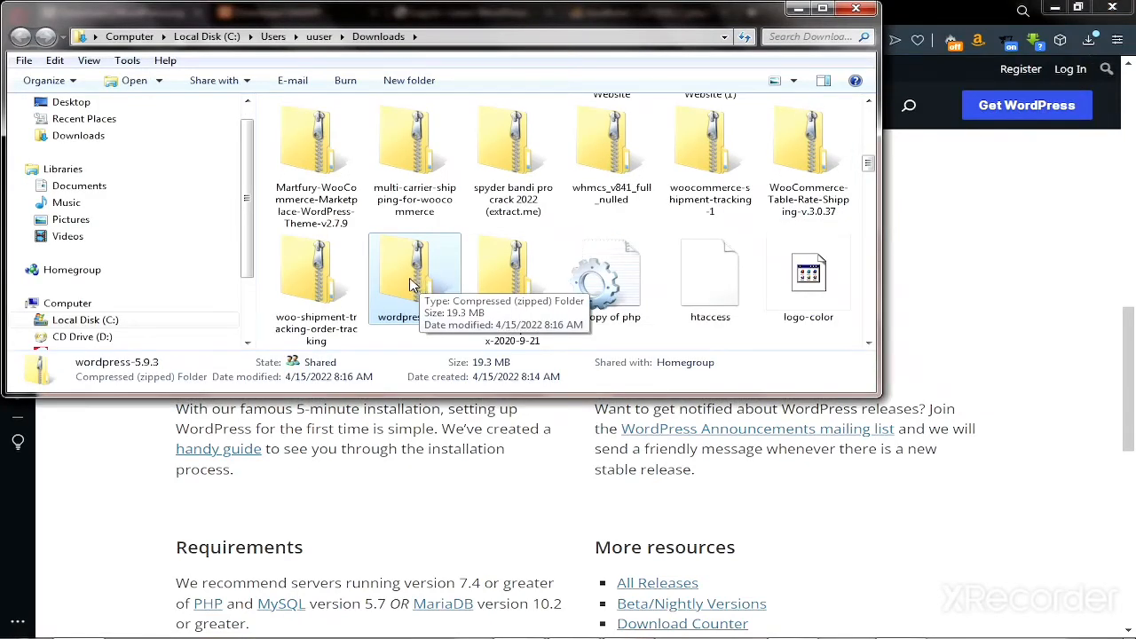
Extract wordpress-5.9.3.zip with WinRAR into a wordpress-5.9.3 folder in Downloads.
right_click(411, 284)
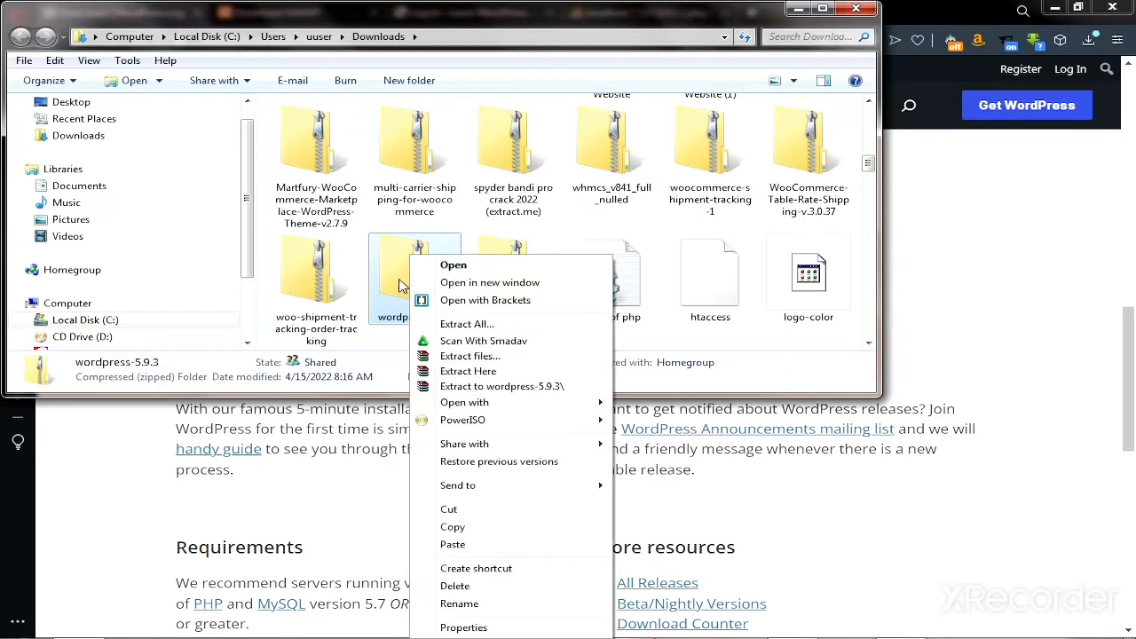
click(455, 357)
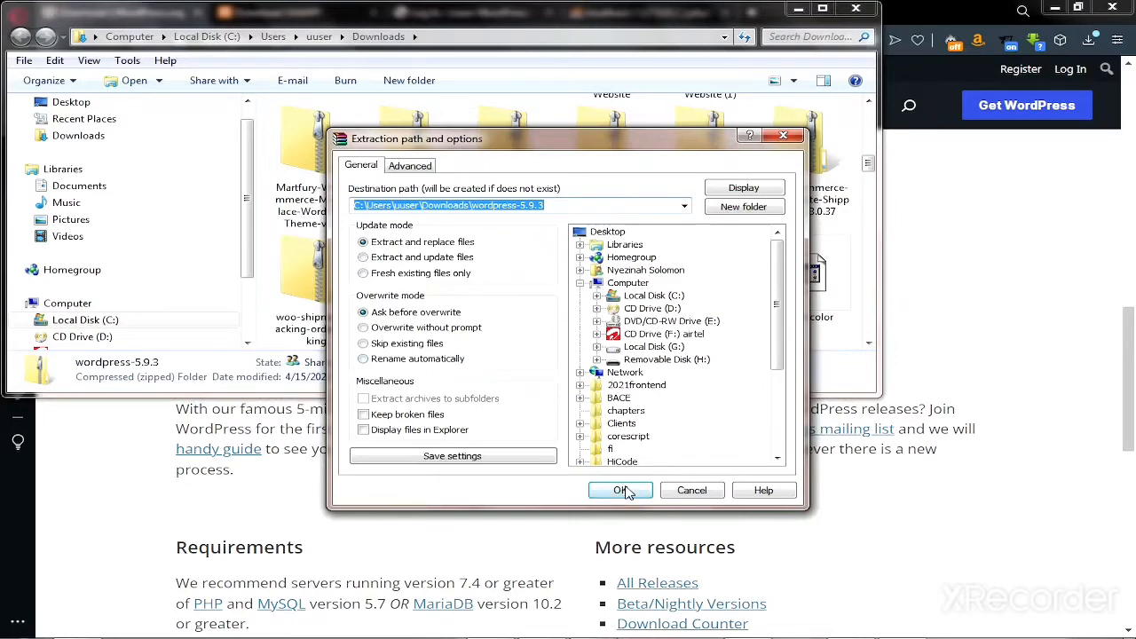
click(622, 491)
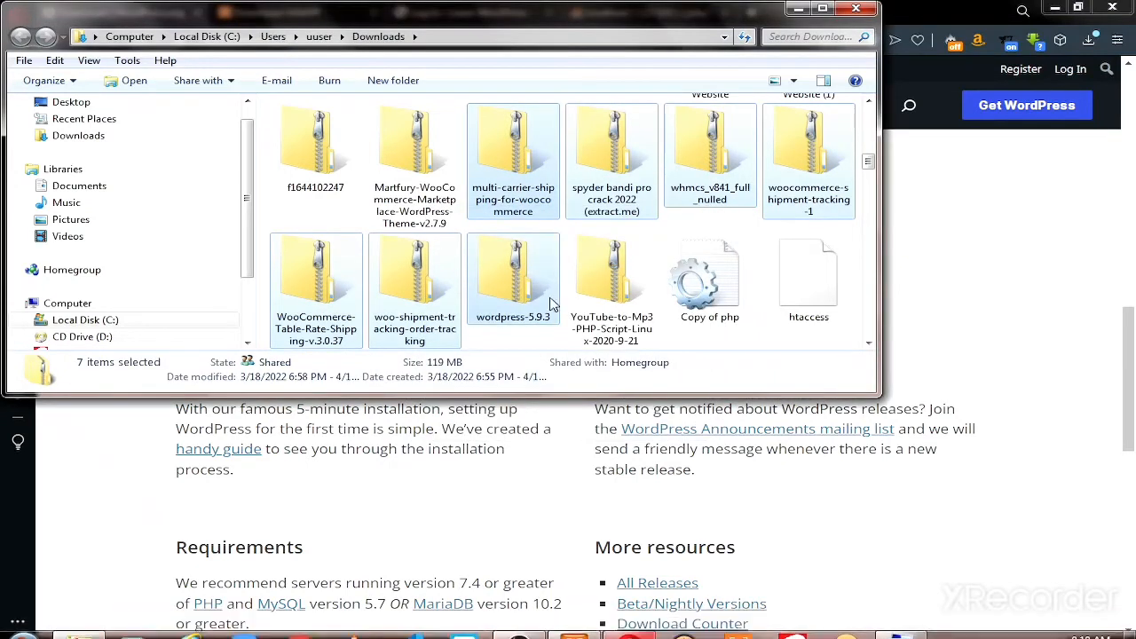
Copy the inner wordpress folder from the extracted wordpress-5.9.3 folder.
click(516, 341)
scroll(512, 233, up, 5)
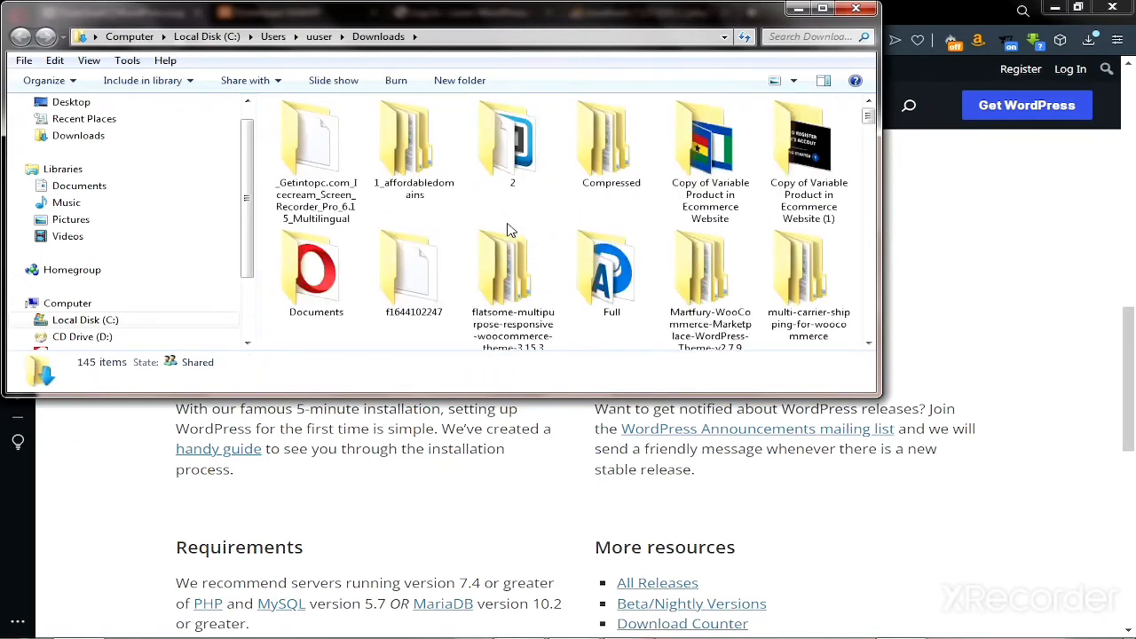
scroll(510, 230, down, 3)
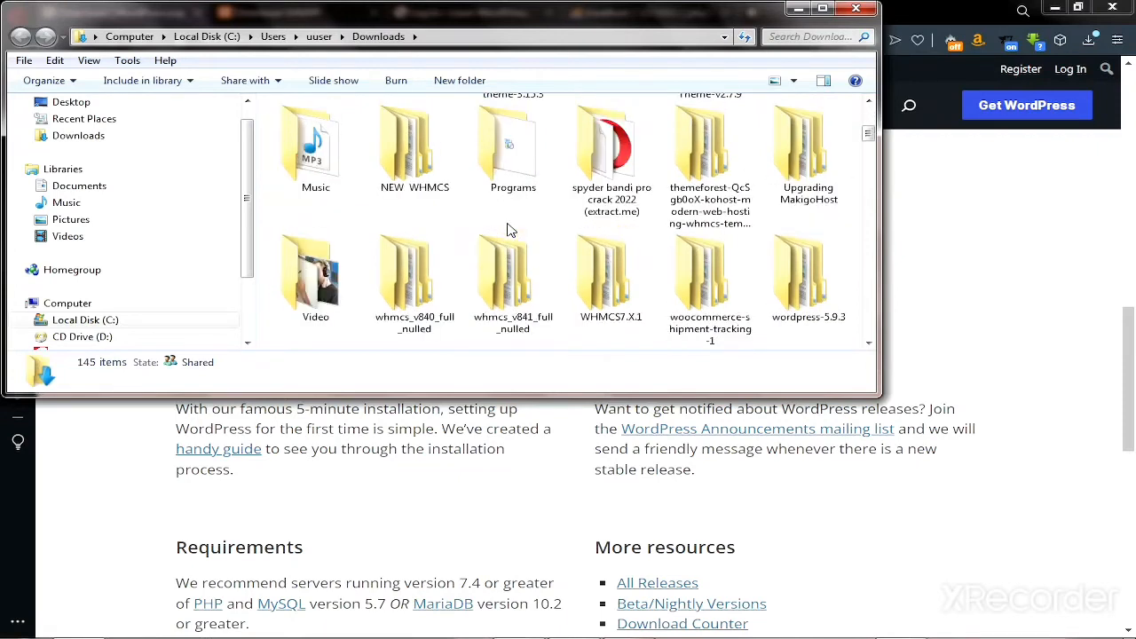
right_click(793, 297)
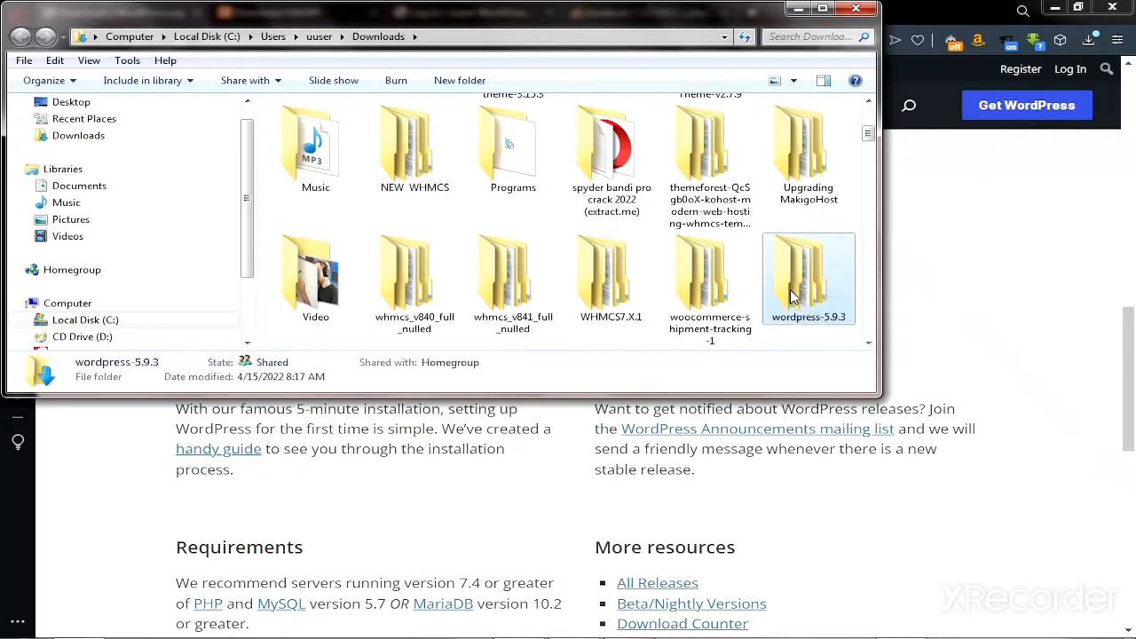
double_click(783, 296)
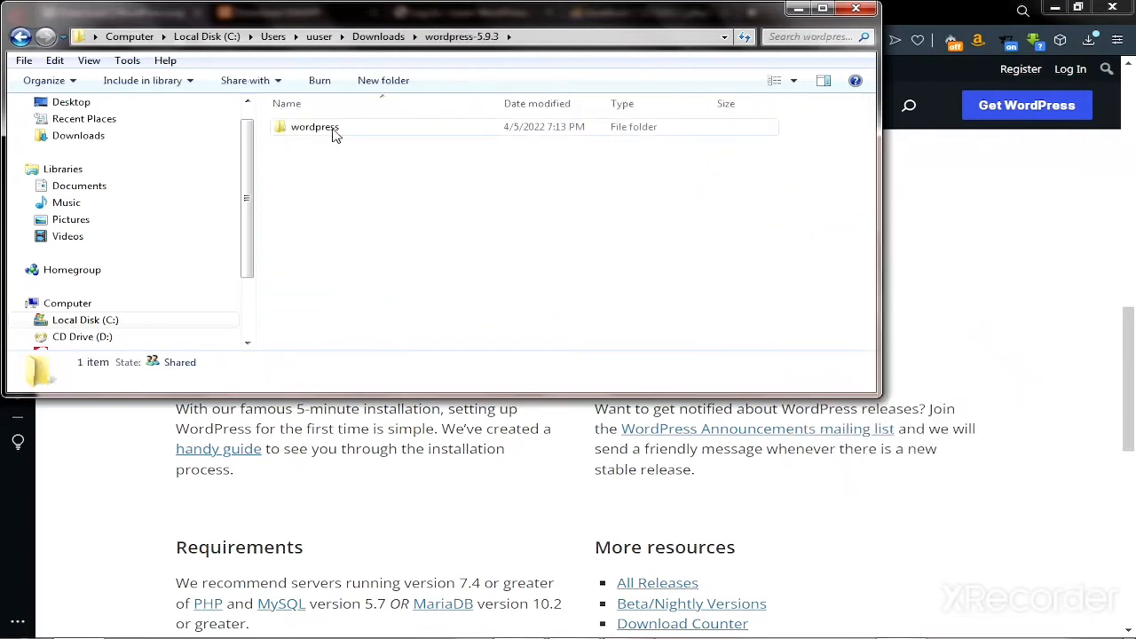
click(334, 133)
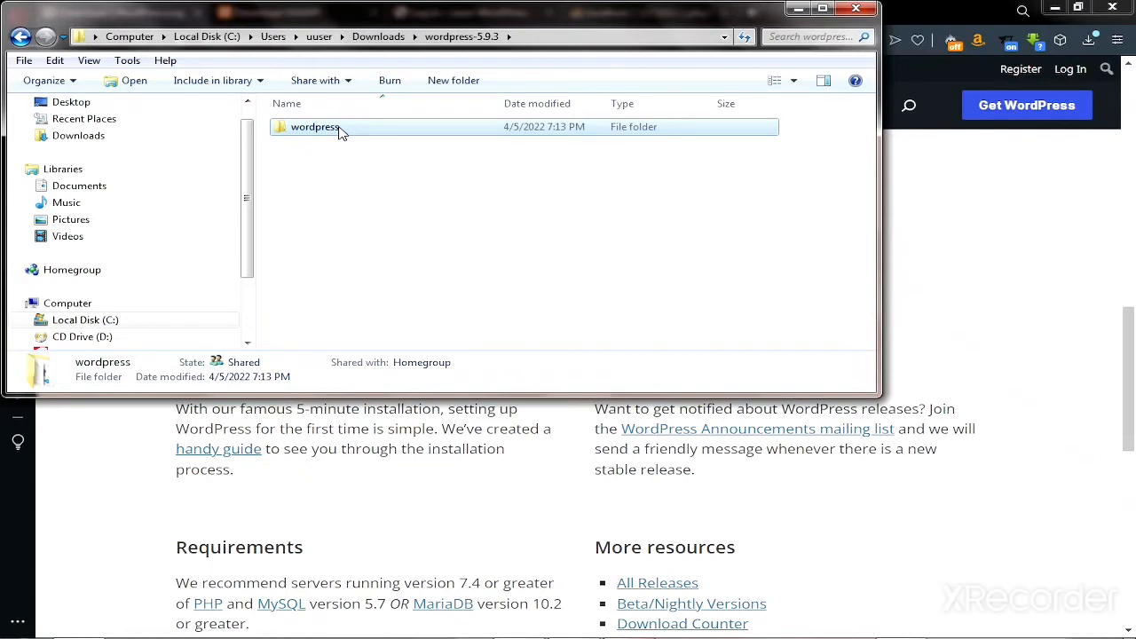
right_click(340, 132)
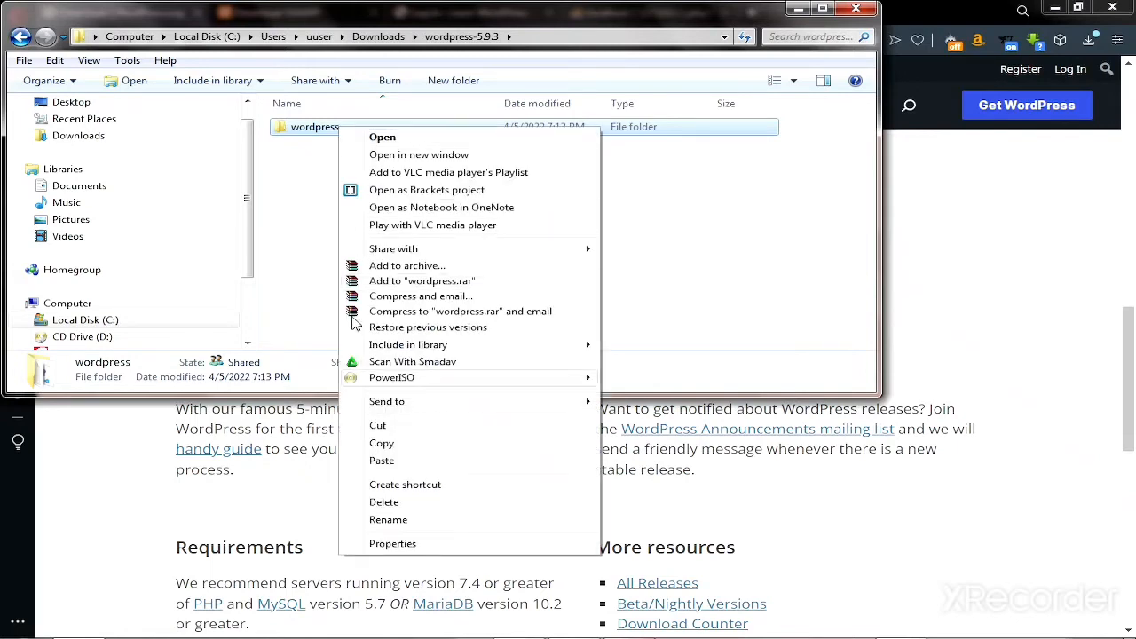
click(382, 444)
Go to C:\xampp\htdocs and select its wordpress folder.
scroll(247, 252, down, 1)
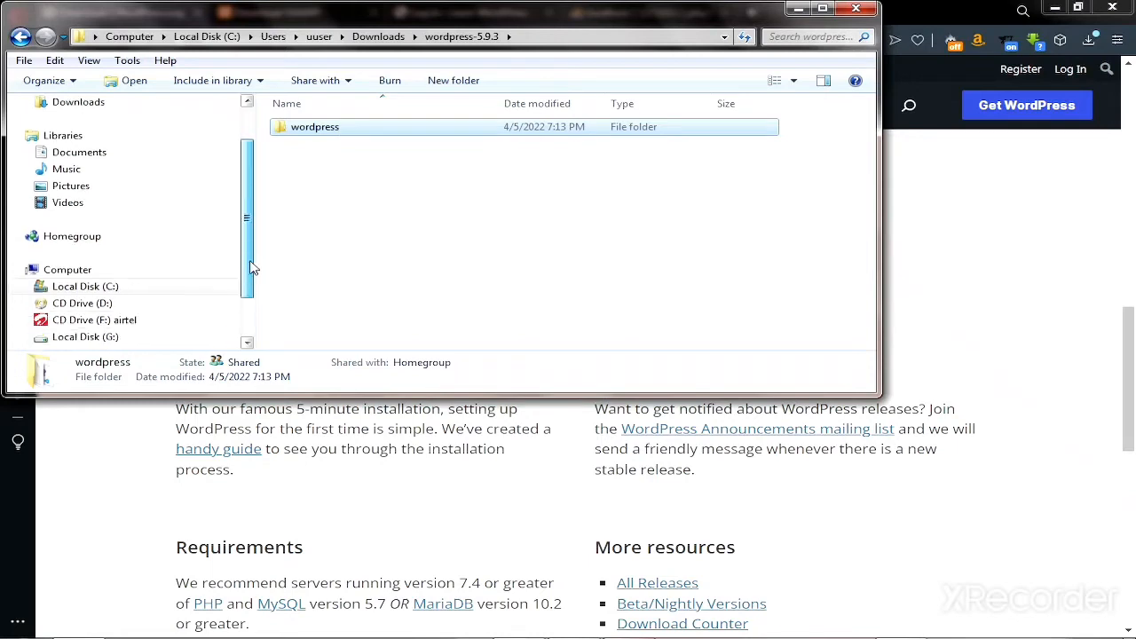
click(78, 278)
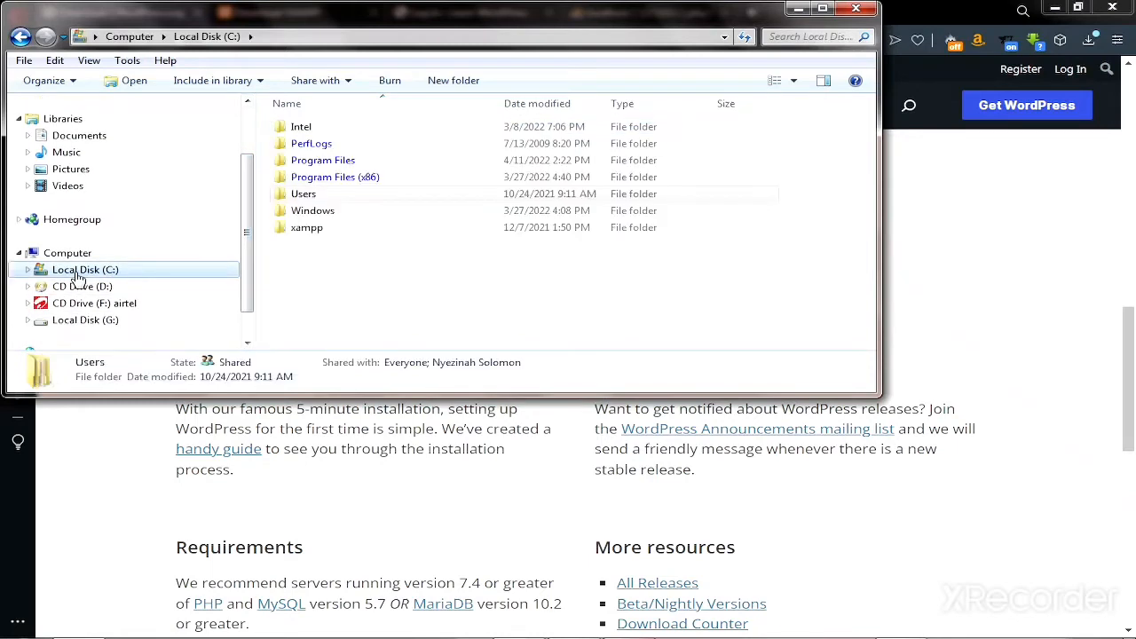
click(327, 233)
double_click(327, 233)
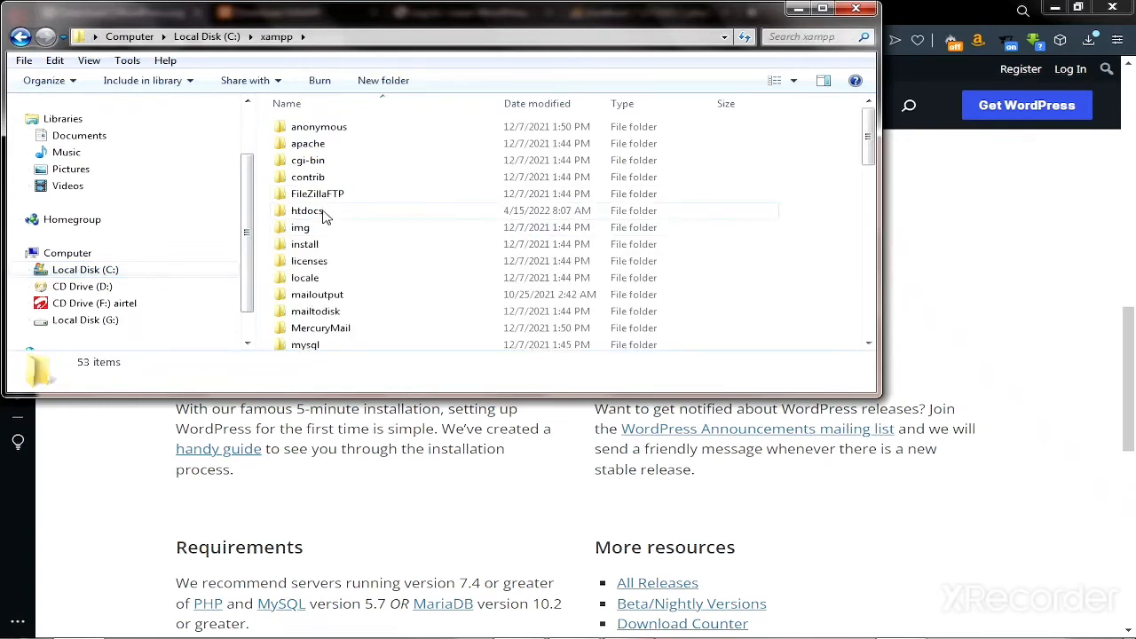
double_click(324, 214)
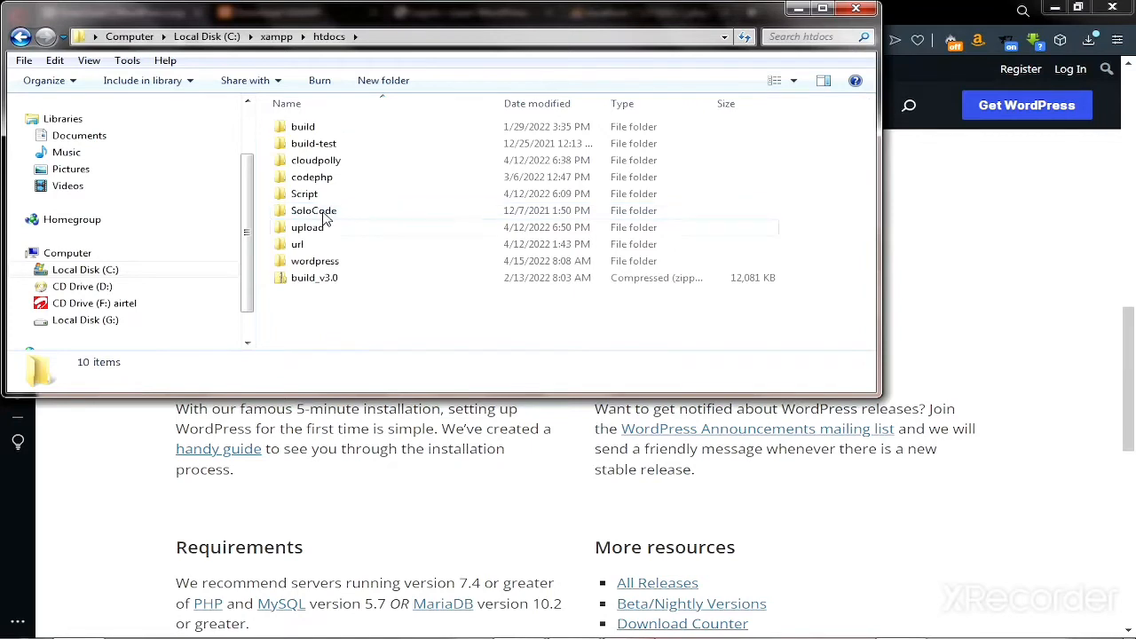
click(320, 268)
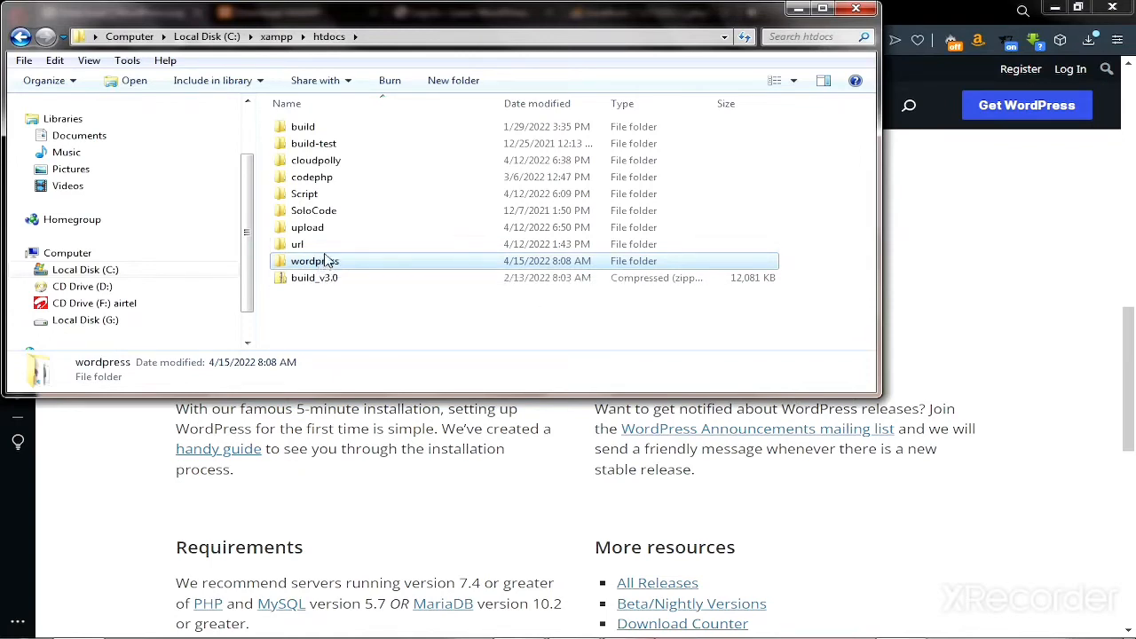
Open phpMyAdmin through the MySQL Admin button in the XAMPP Control Panel.
click(798, 10)
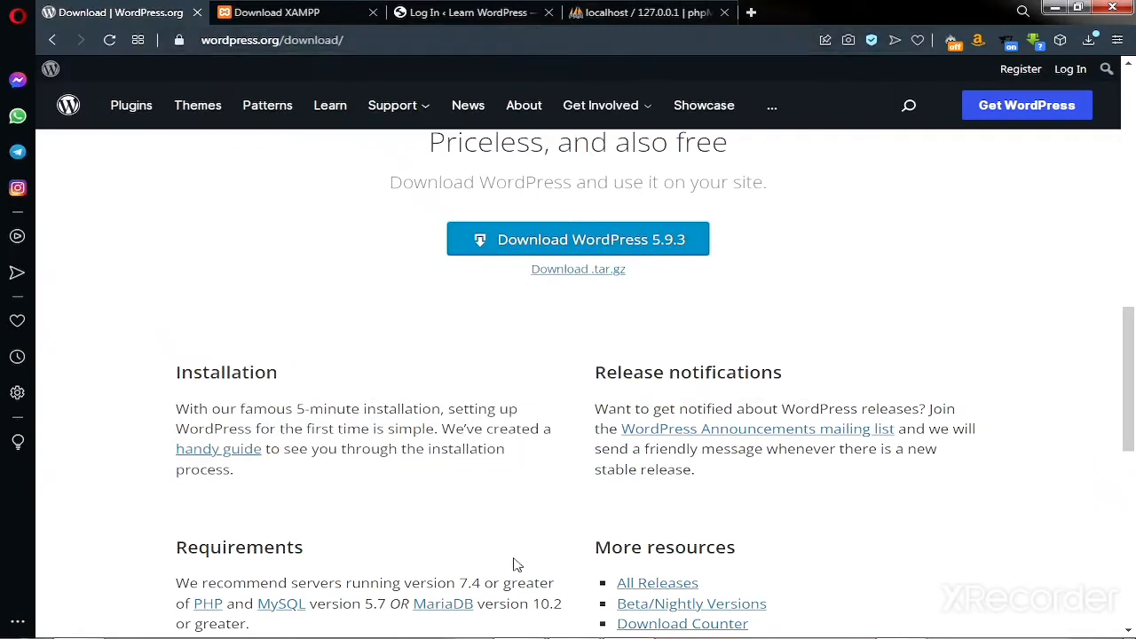
mouse_move(604, 629)
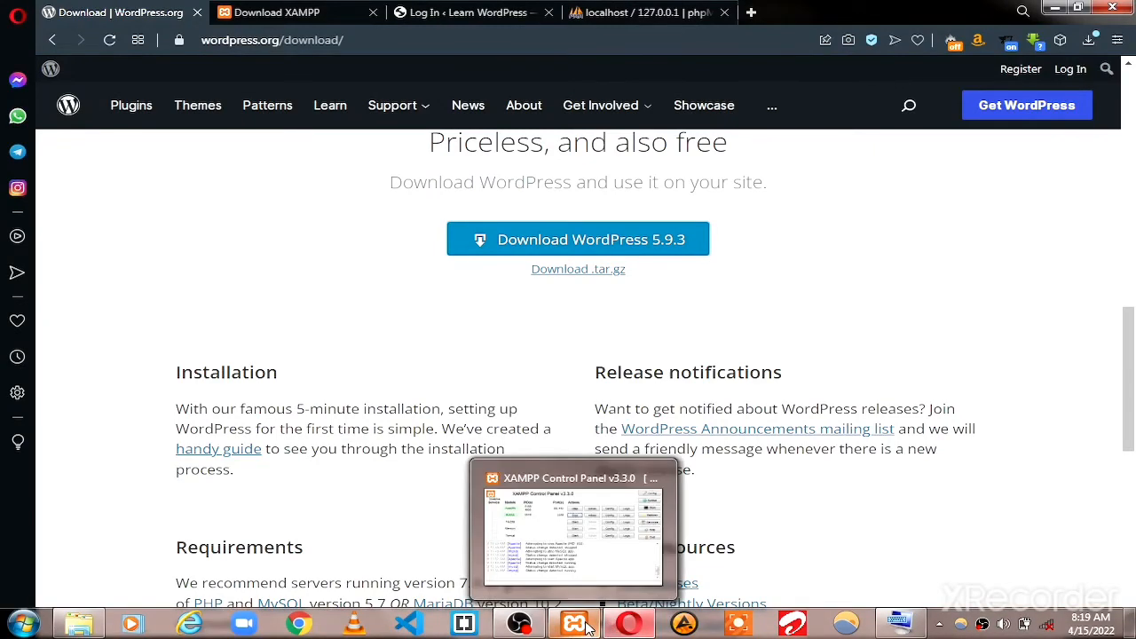
click(582, 626)
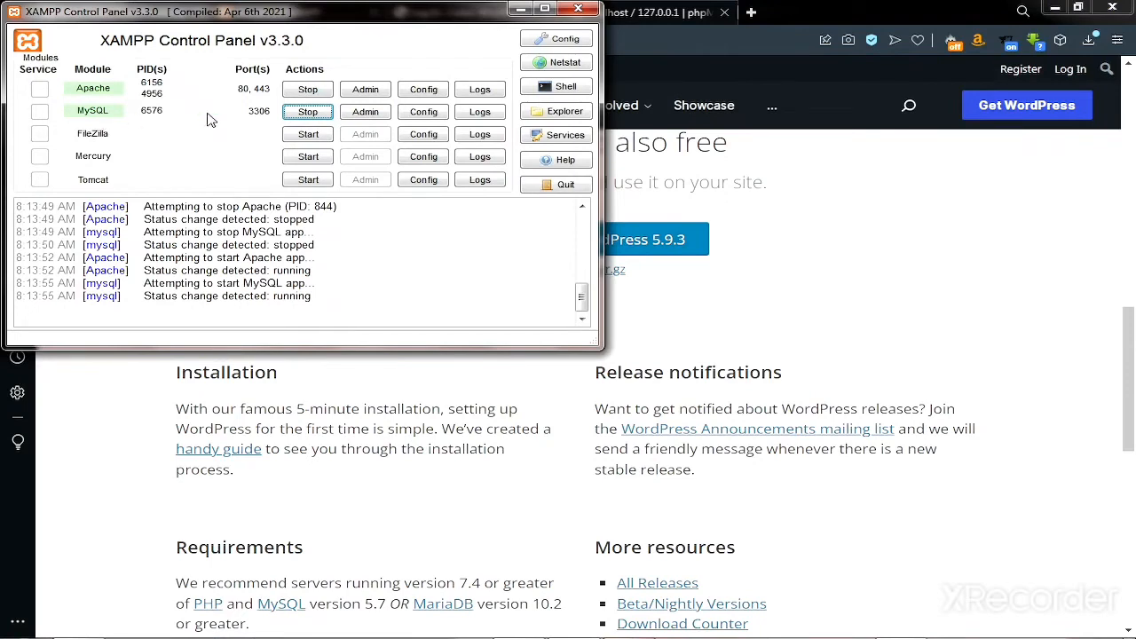
click(363, 117)
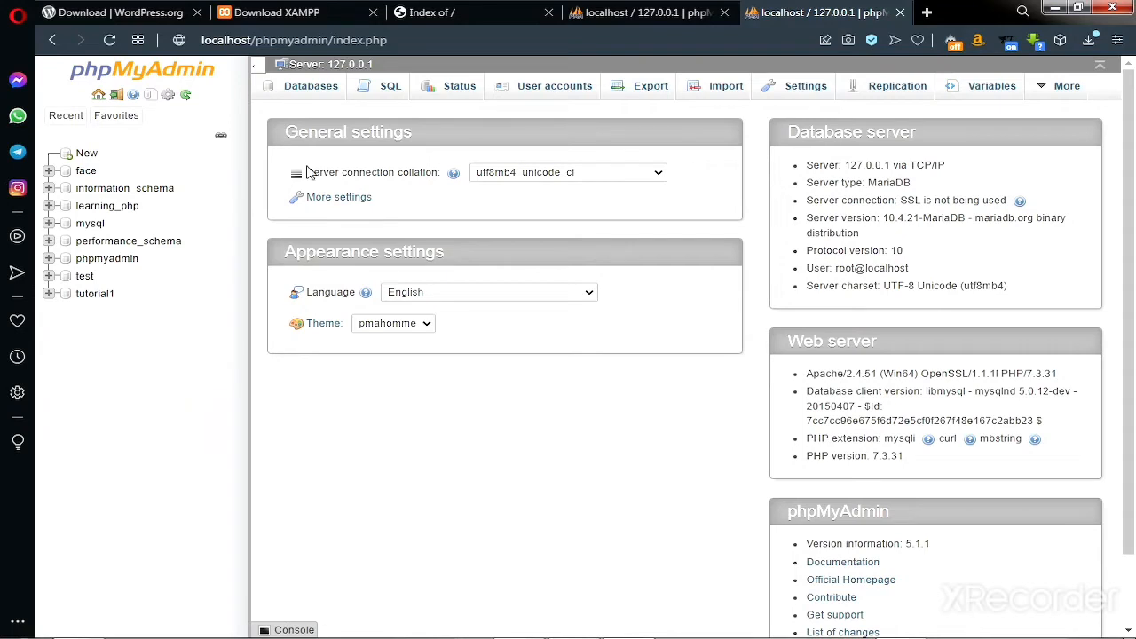
Reload the localhost Index of / listing so it shows the wordpress/ folder.
click(449, 13)
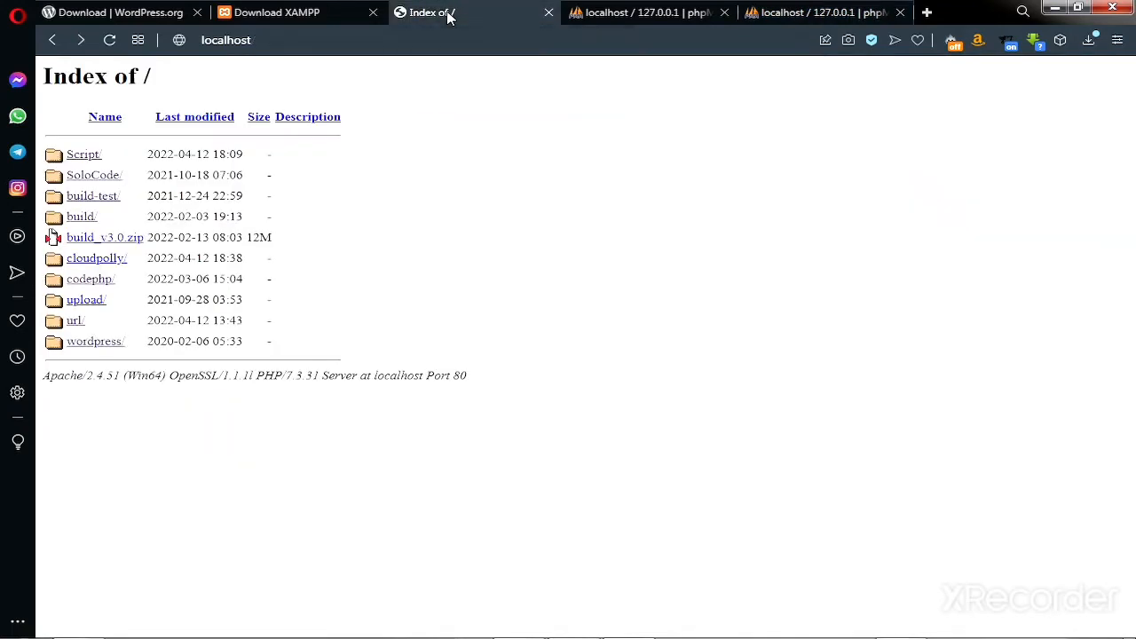
click(264, 40)
key(Return)
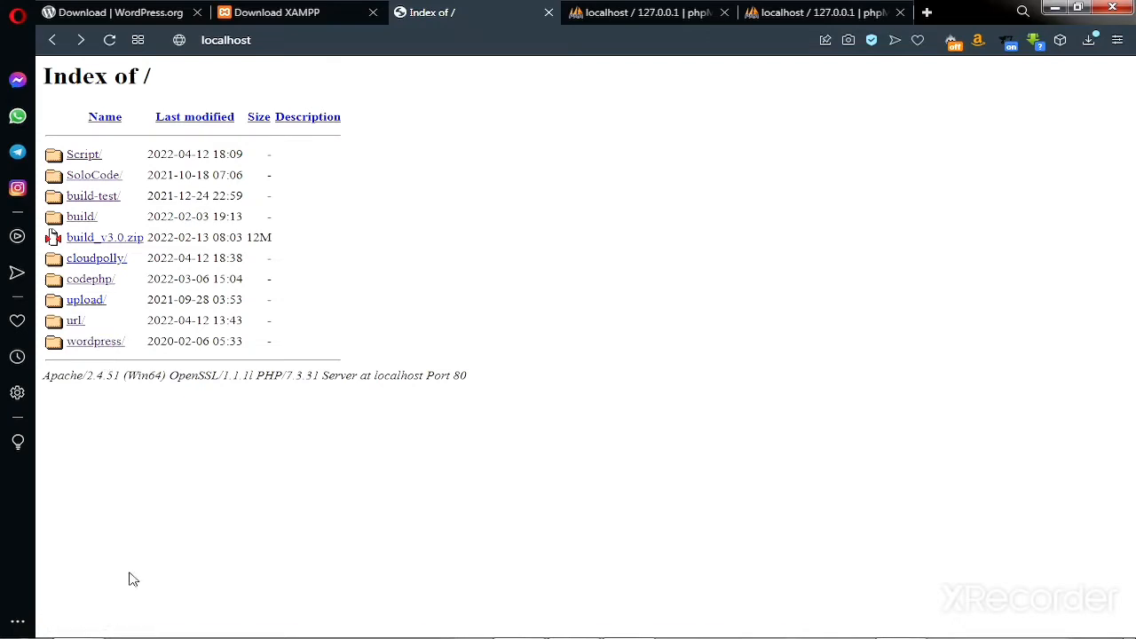
Check the wordpress folder in C:\xampp\htdocs, then minimise that window.
mouse_move(182, 622)
click(88, 626)
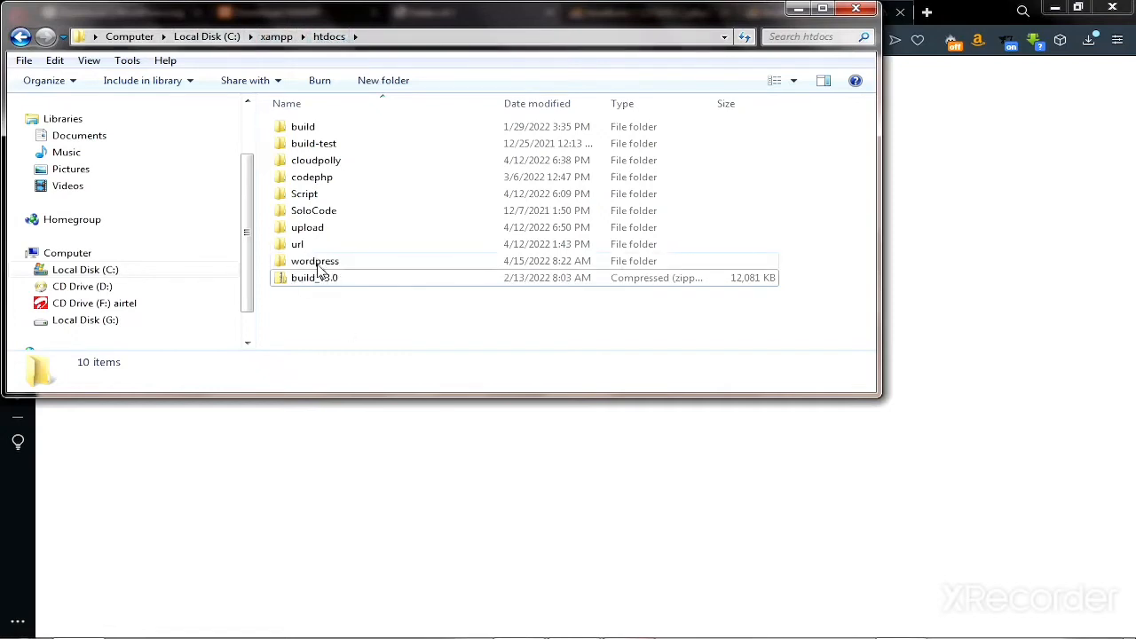
click(799, 11)
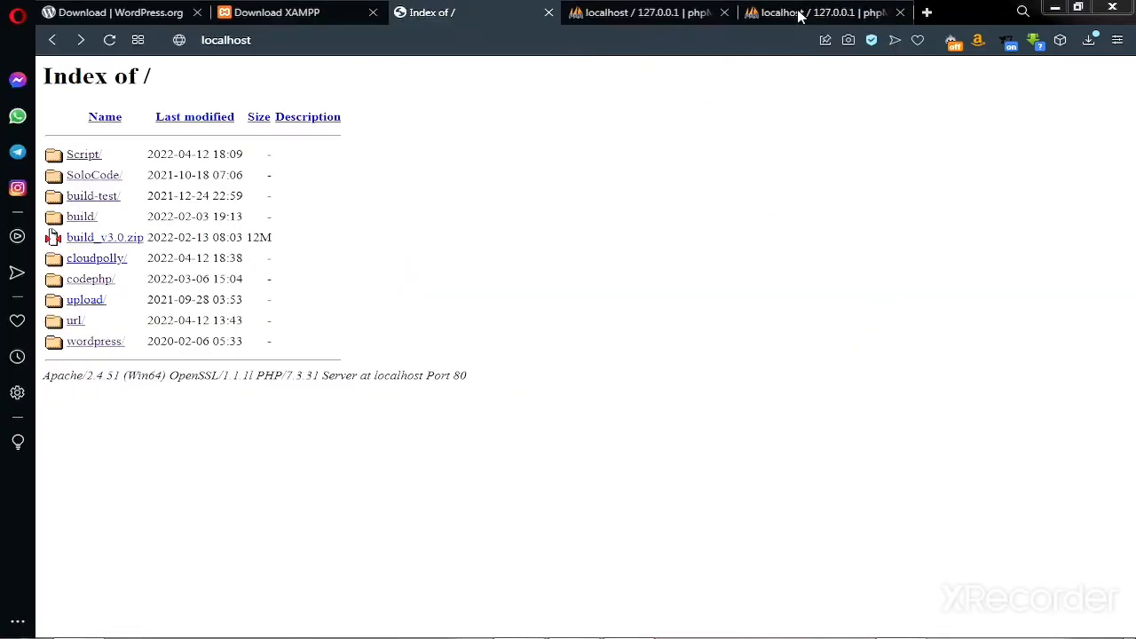
Open localhost/wordpress and begin setup with Let's go! to reach the database details form.
click(103, 345)
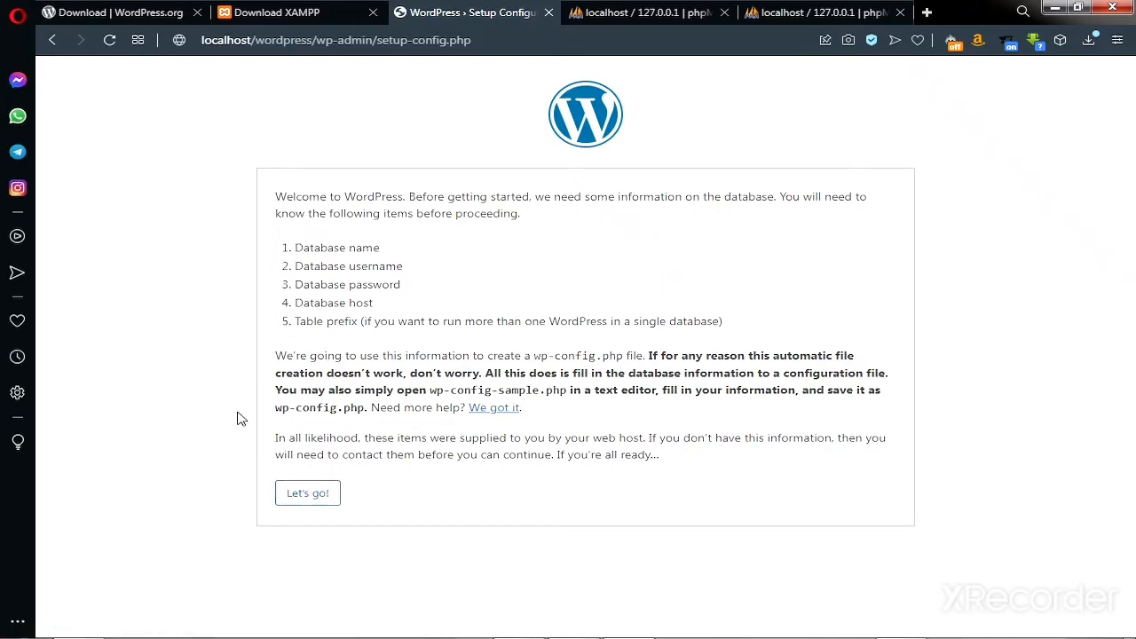
click(311, 495)
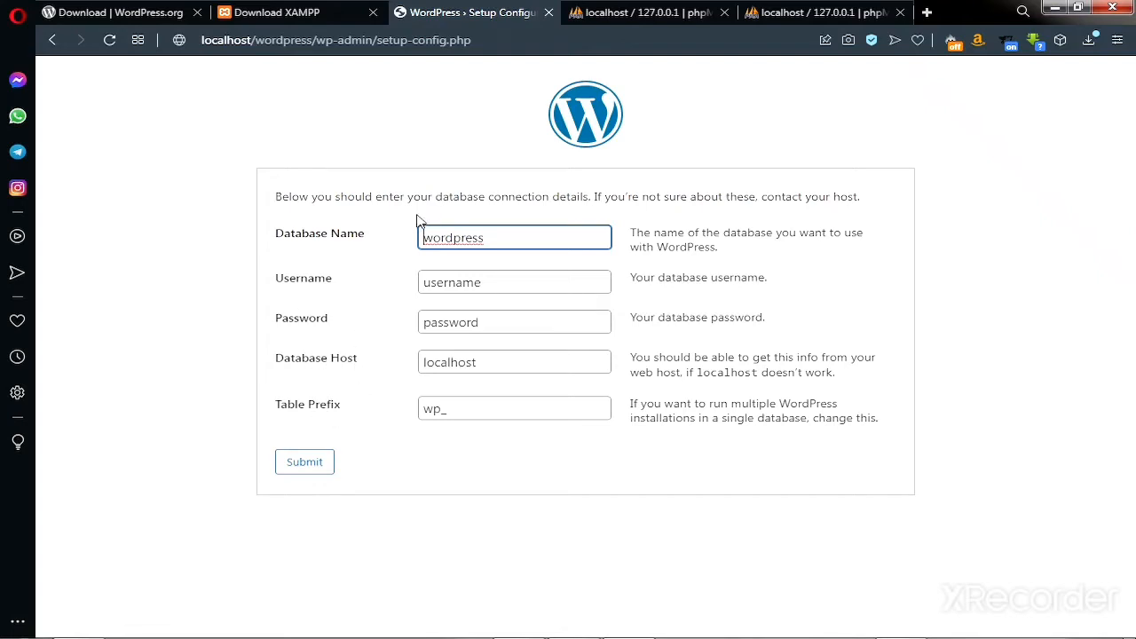
Reopen phpMyAdmin's home page via MySQL Admin in the XAMPP Control Panel.
click(797, 16)
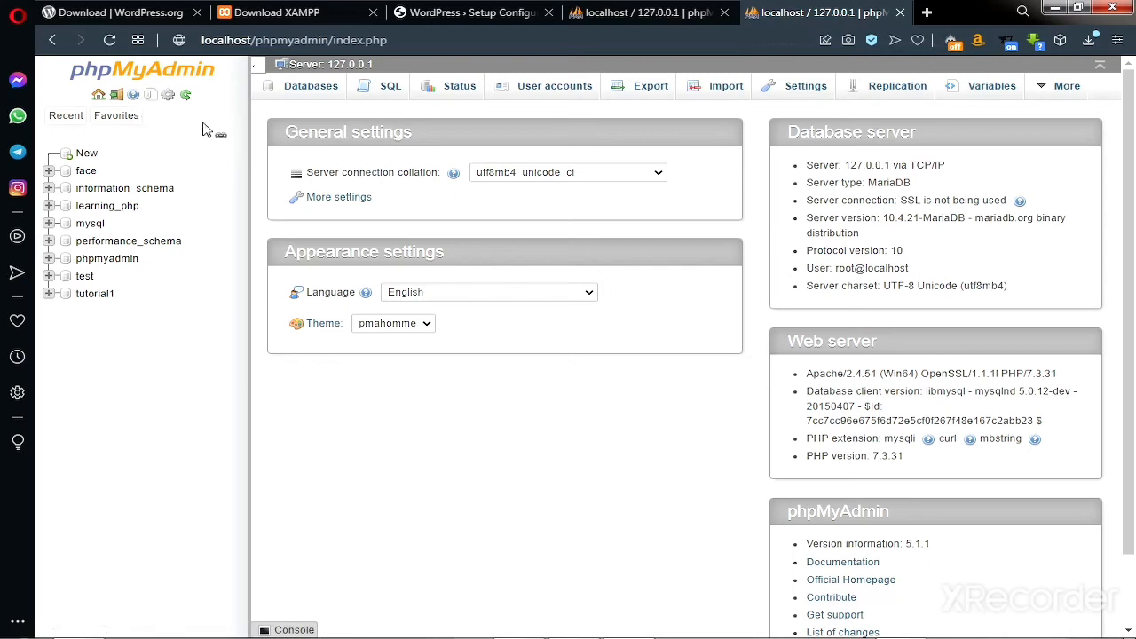
mouse_move(529, 632)
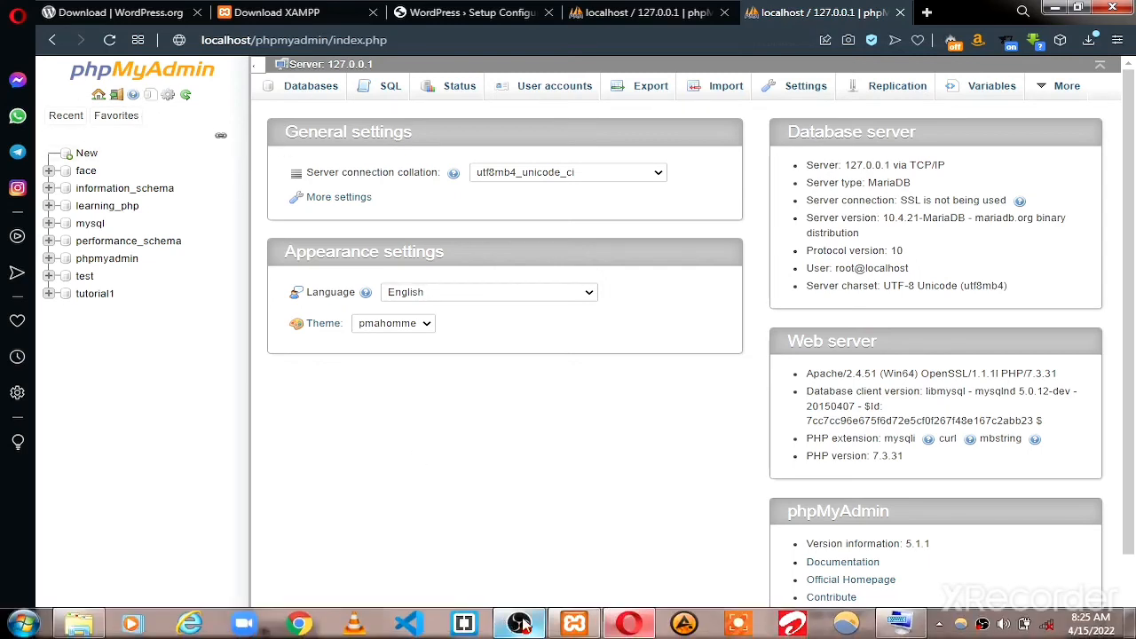
click(577, 625)
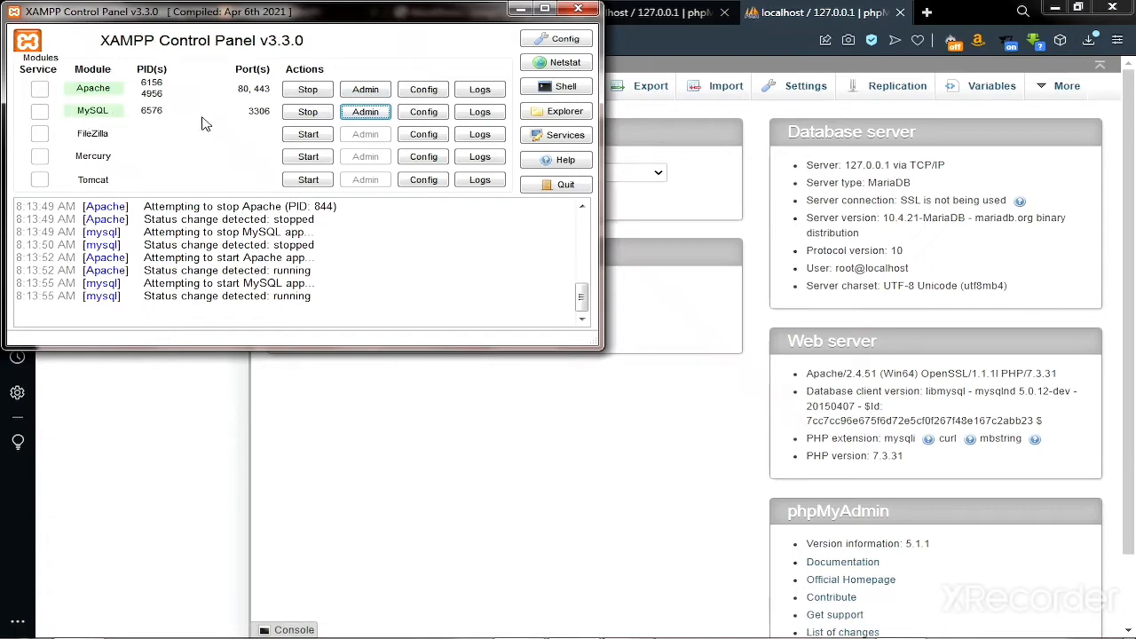
click(364, 118)
click(781, 20)
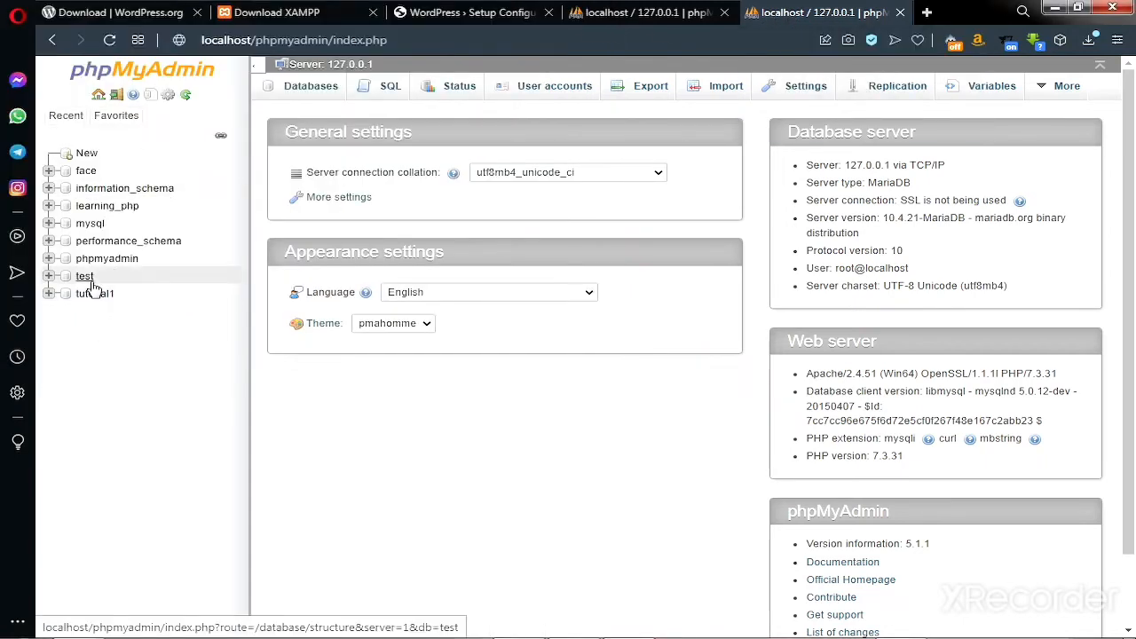
Create an empty phpMyAdmin database named 'wordpress' from the New page.
click(86, 154)
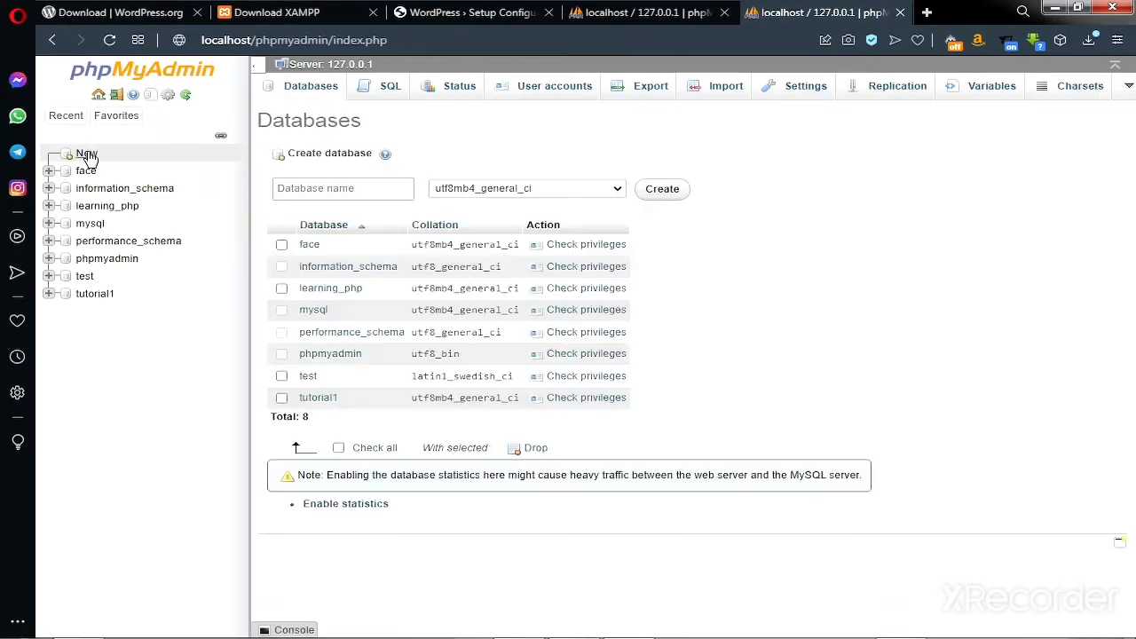
click(369, 186)
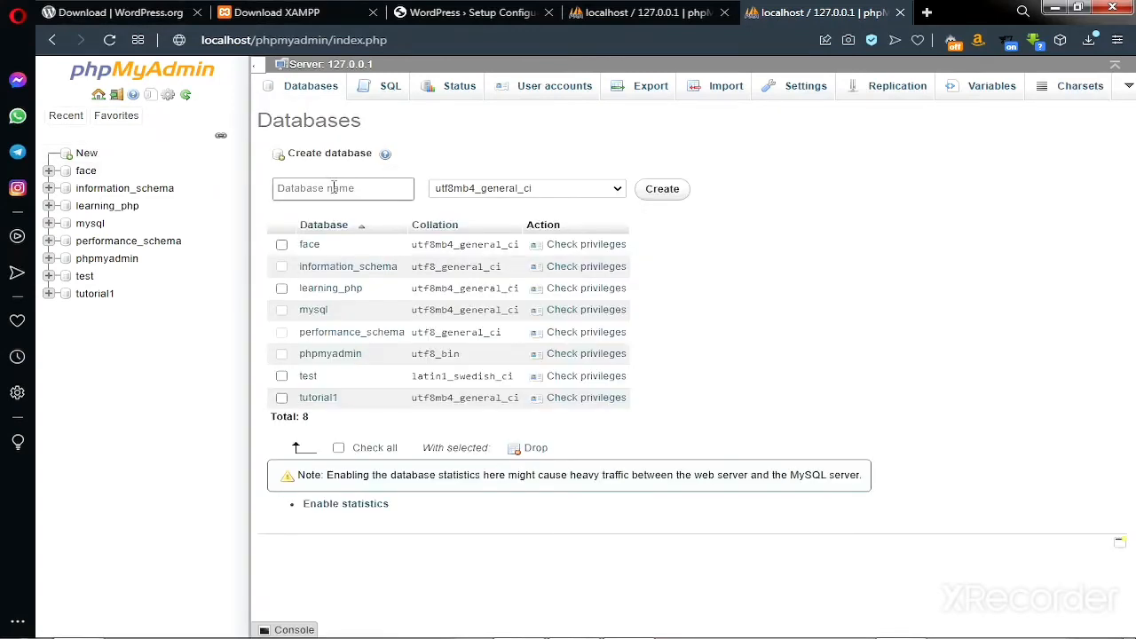
click(333, 187)
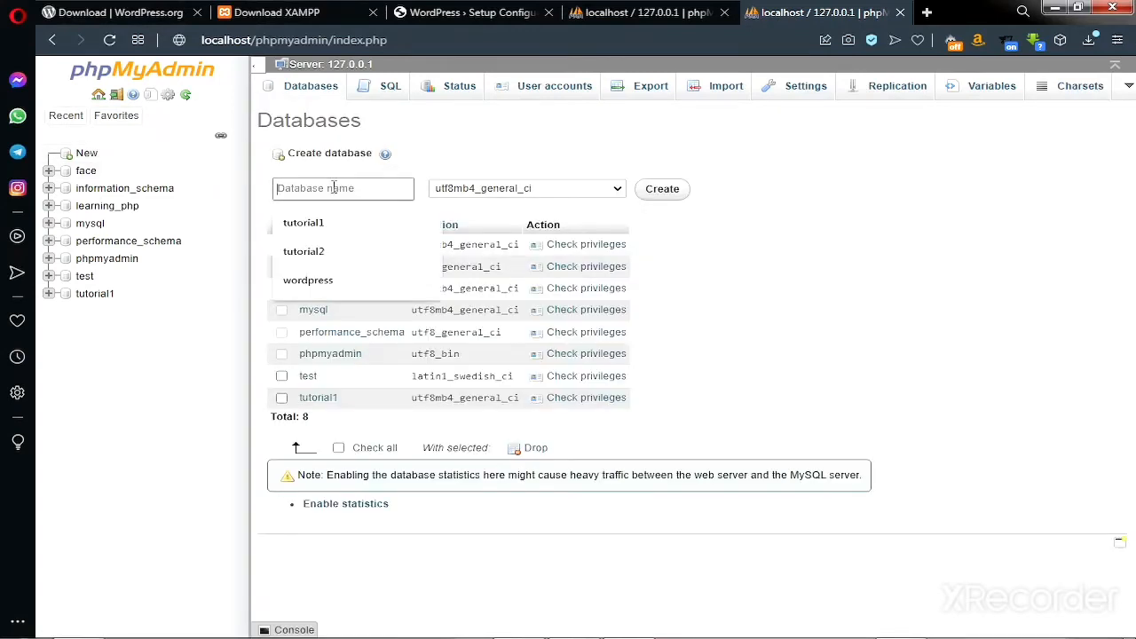
click(330, 281)
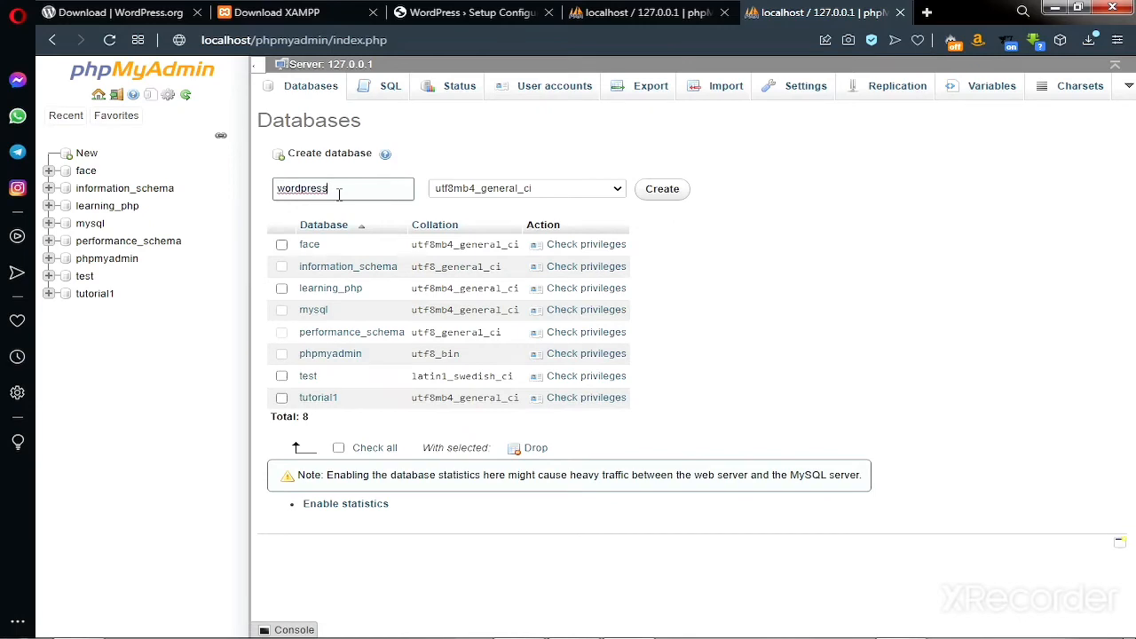
click(673, 192)
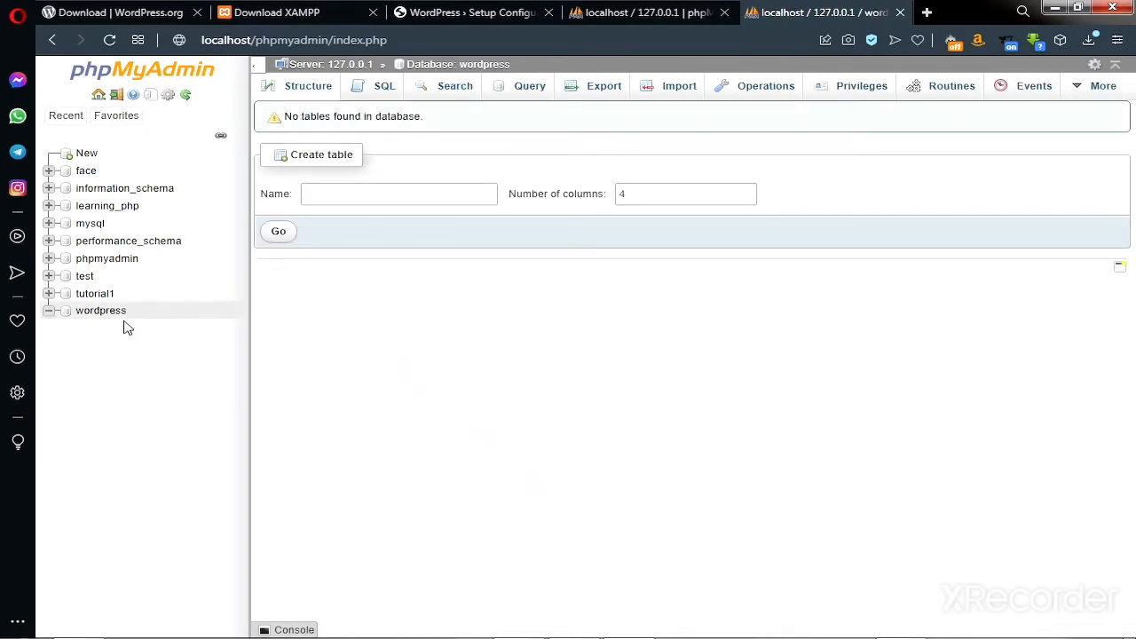
click(324, 202)
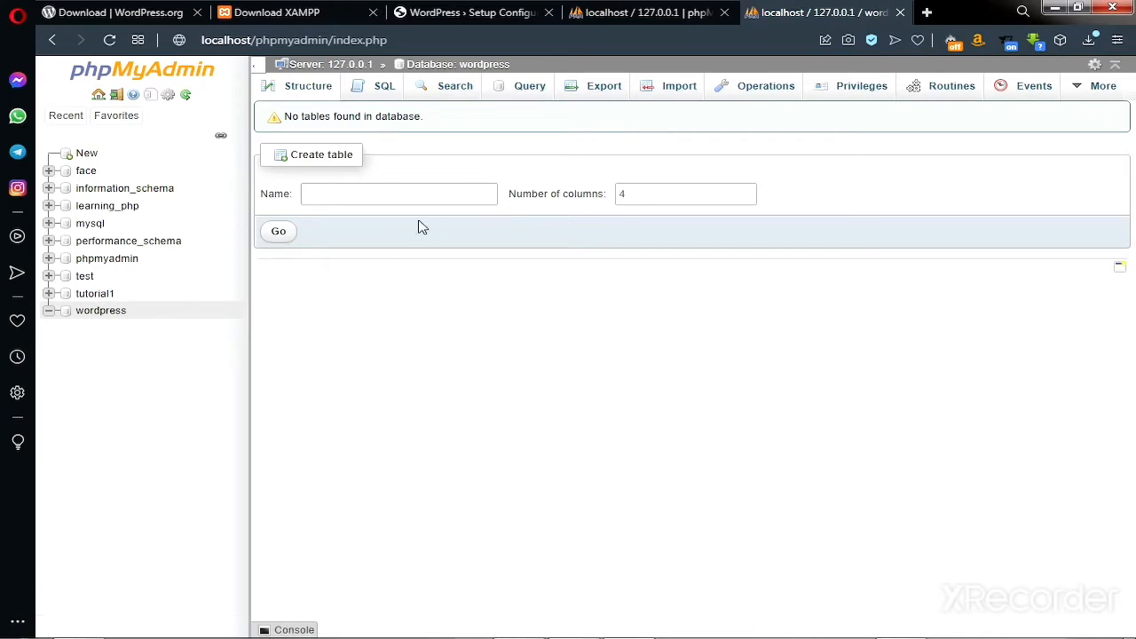
Enter database name 'wordpress' and username root, leaving the password empty.
click(486, 17)
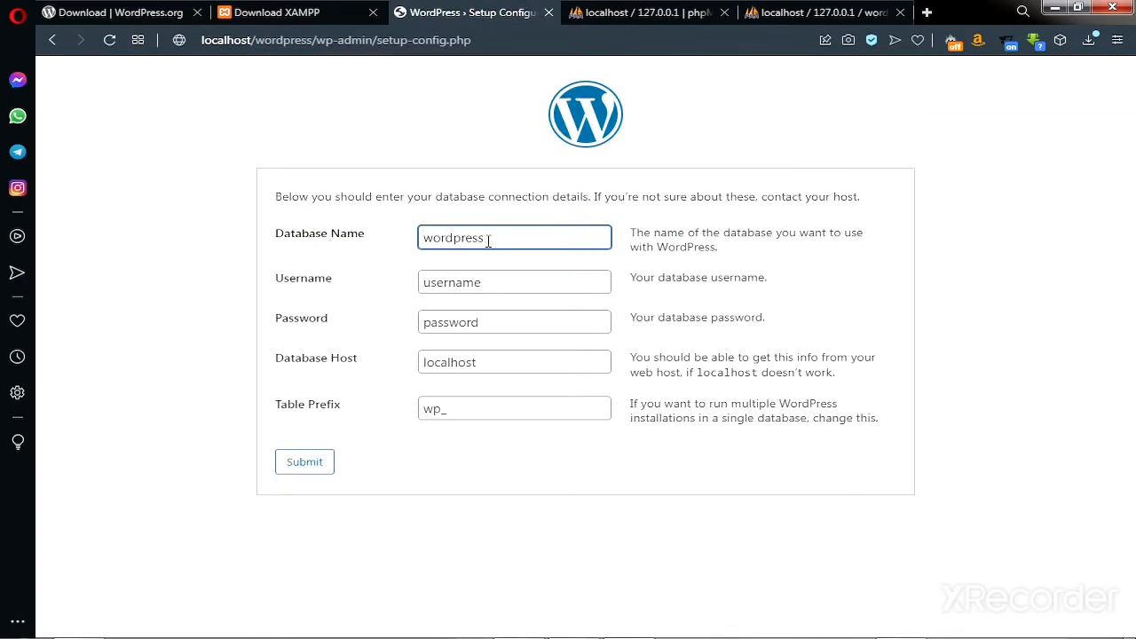
drag(487, 241, 424, 238)
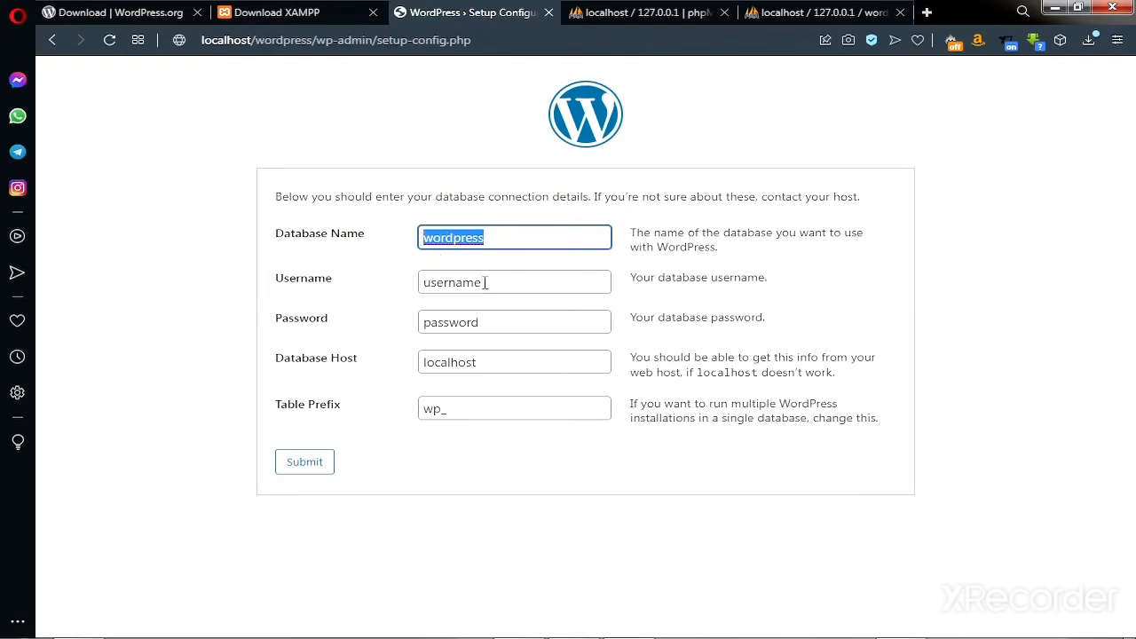
drag(499, 282, 411, 293)
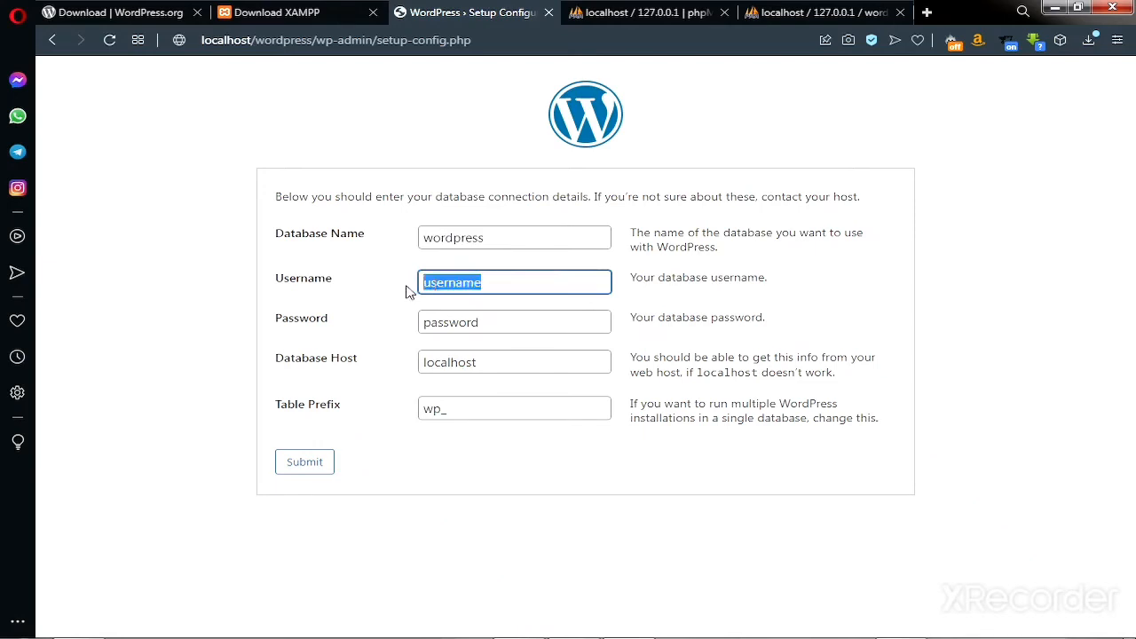
text(root)
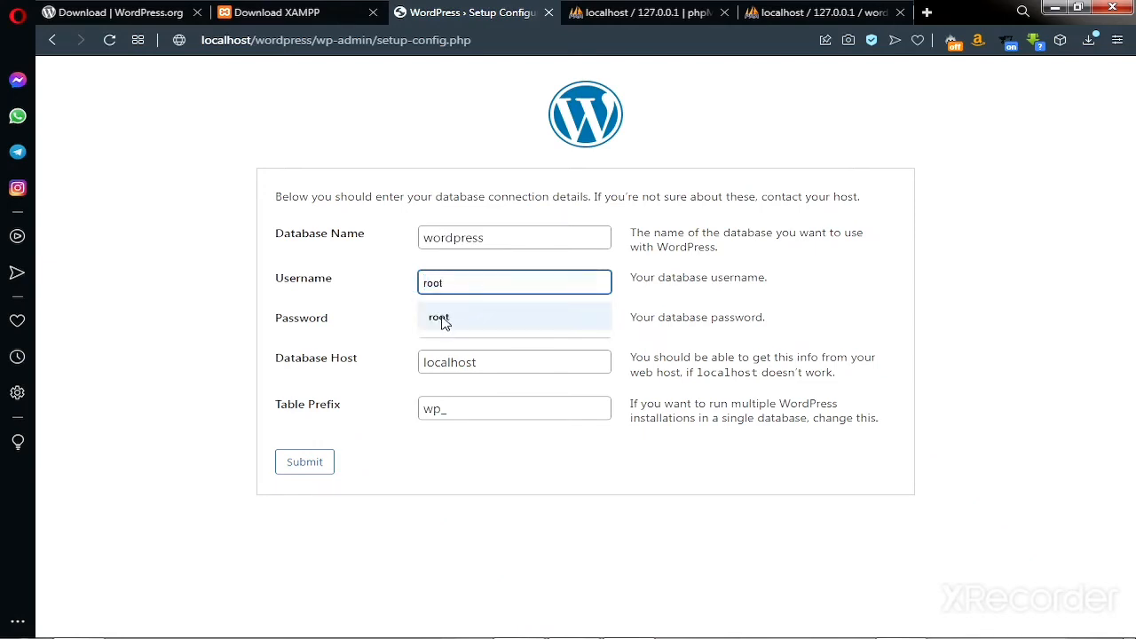
click(442, 325)
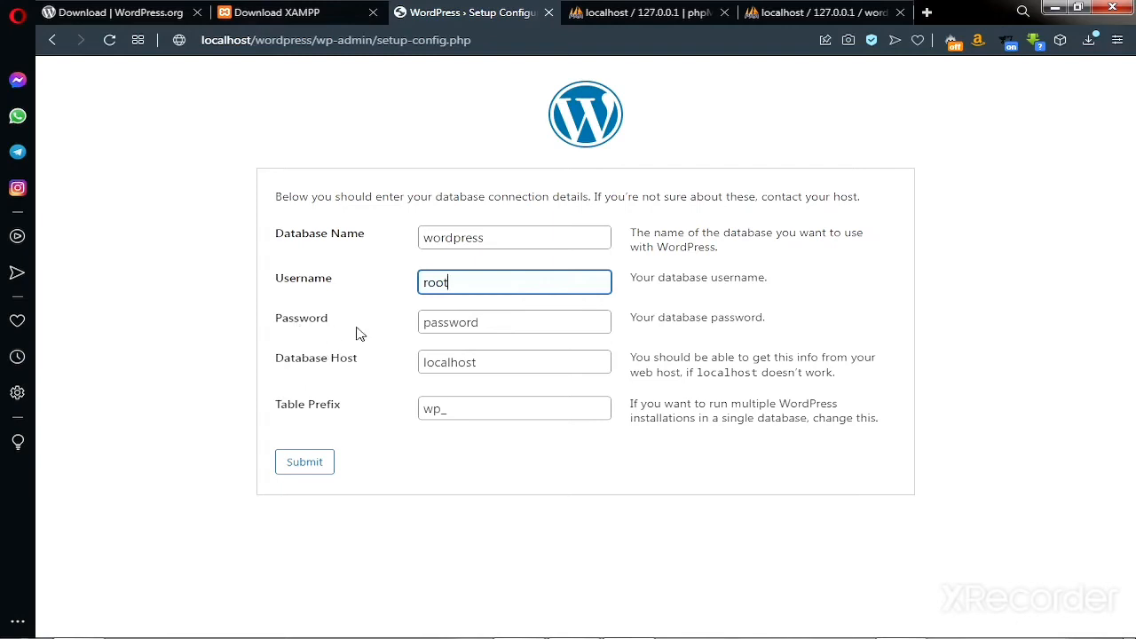
click(493, 325)
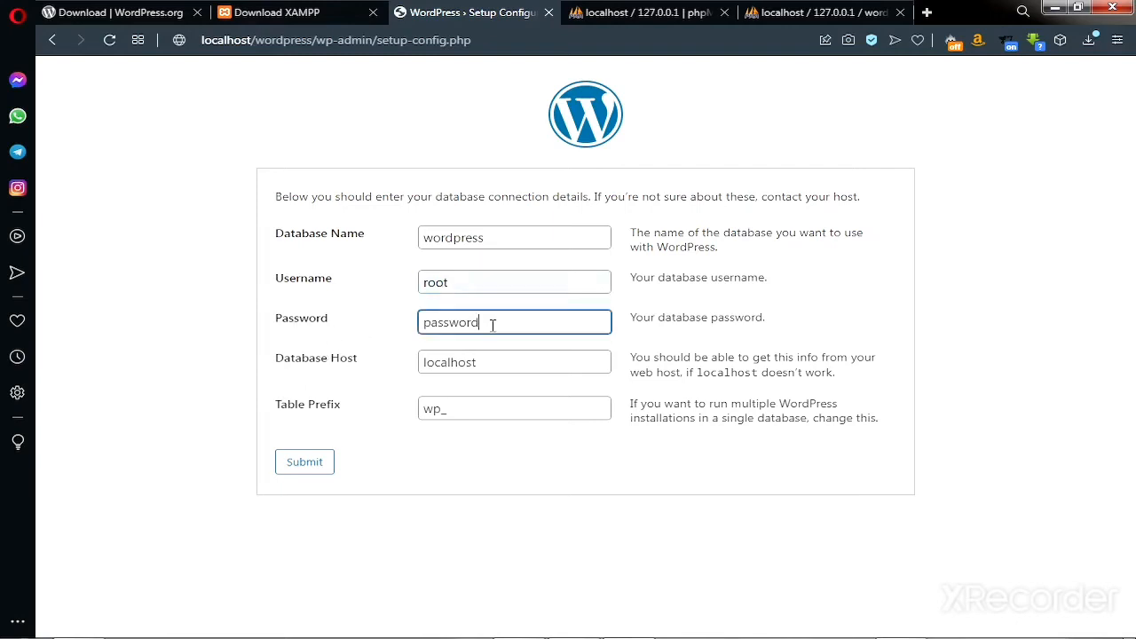
drag(490, 325, 394, 325)
key(BackSpace)
Verify the wordpress database in phpMyAdmin, submit the connection details, and run the installation.
click(810, 11)
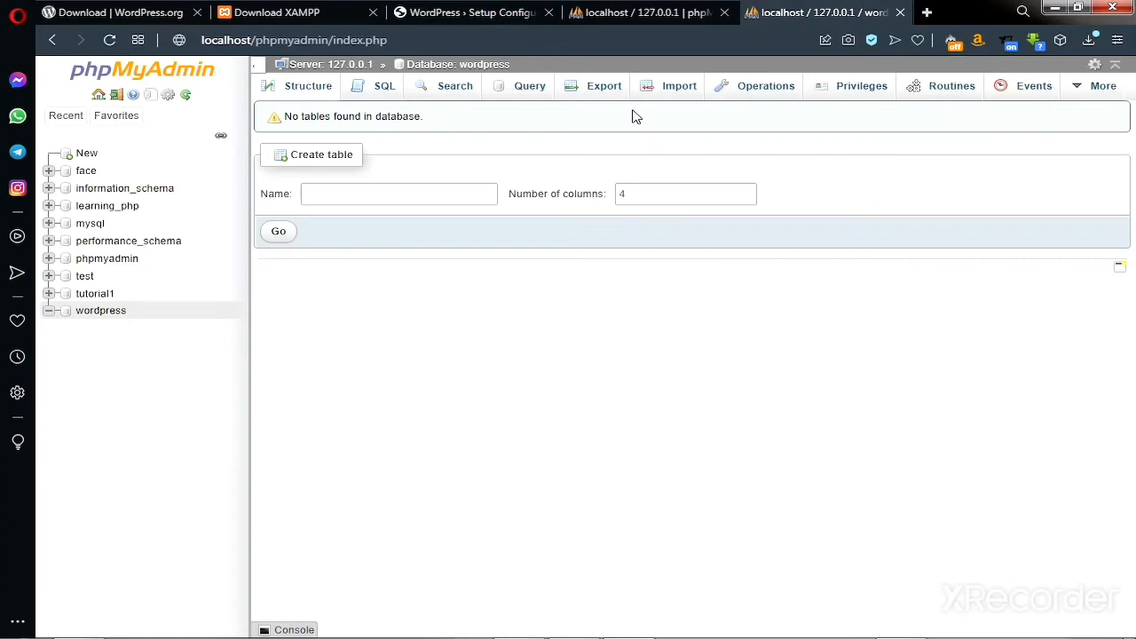
click(472, 12)
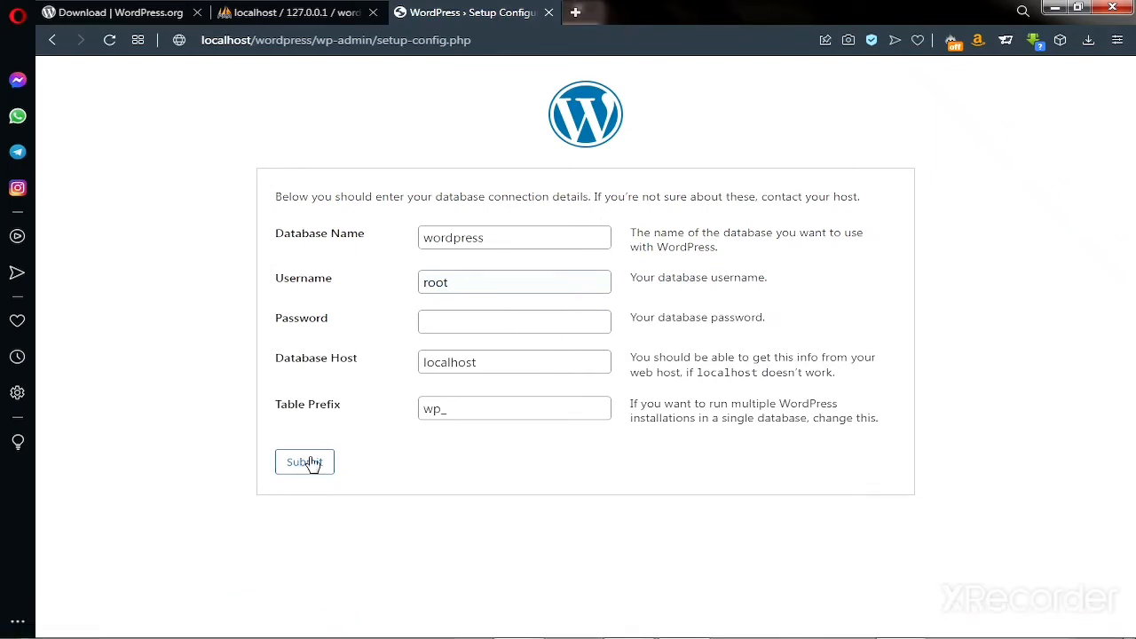
click(303, 466)
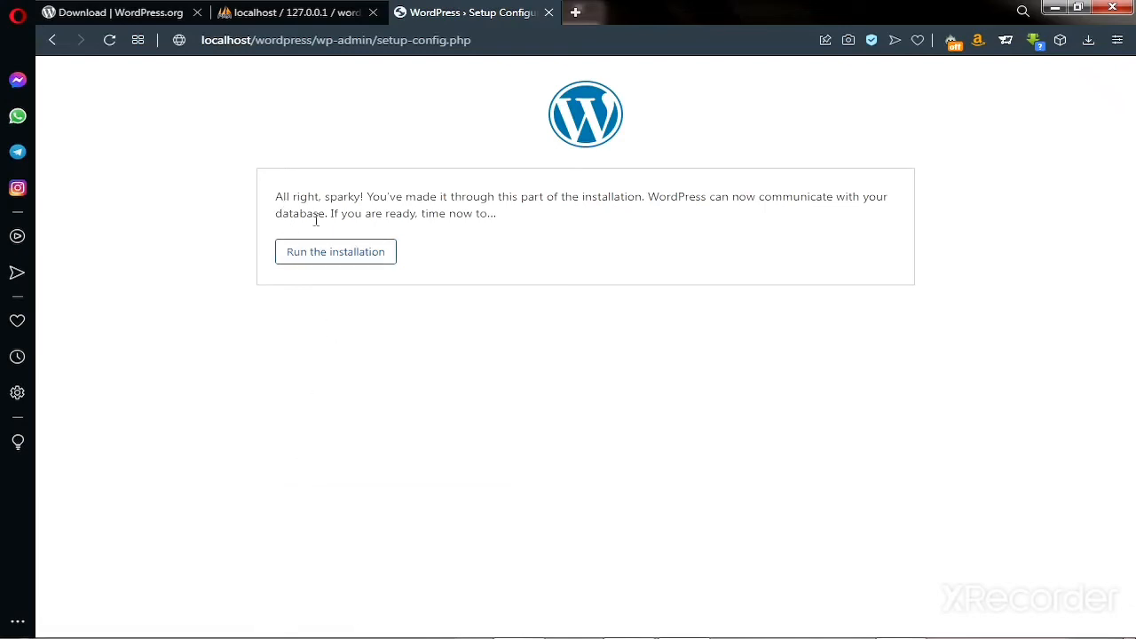
click(325, 256)
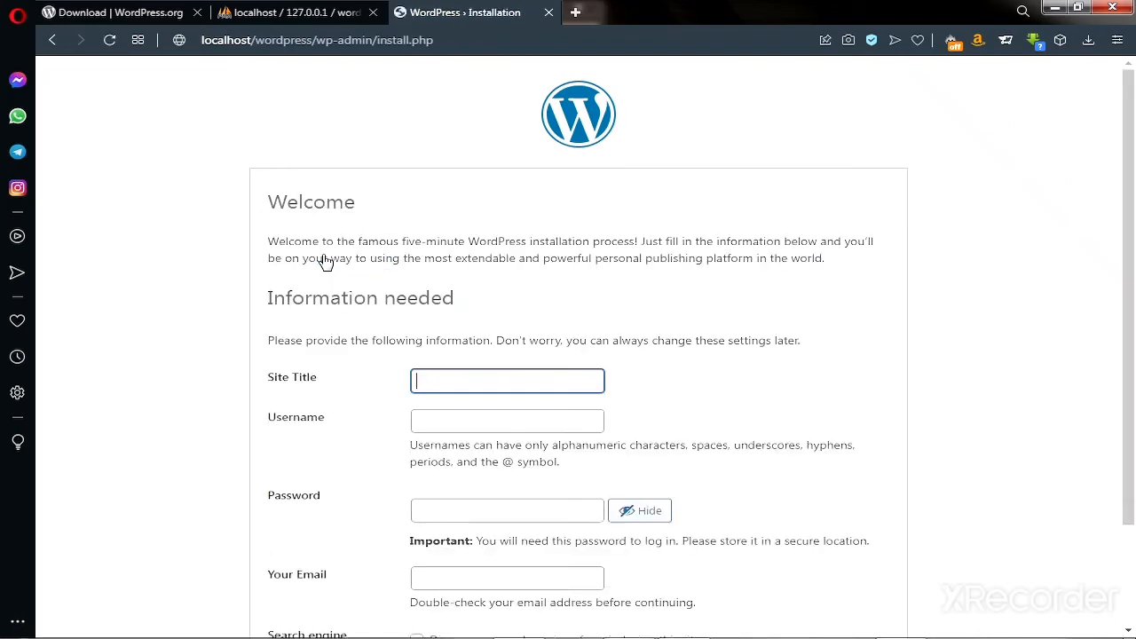
Set the site title to 'Learn WordPress' and the admin username to admin.
scroll(346, 282, down, 1)
scroll(347, 282, down, 2)
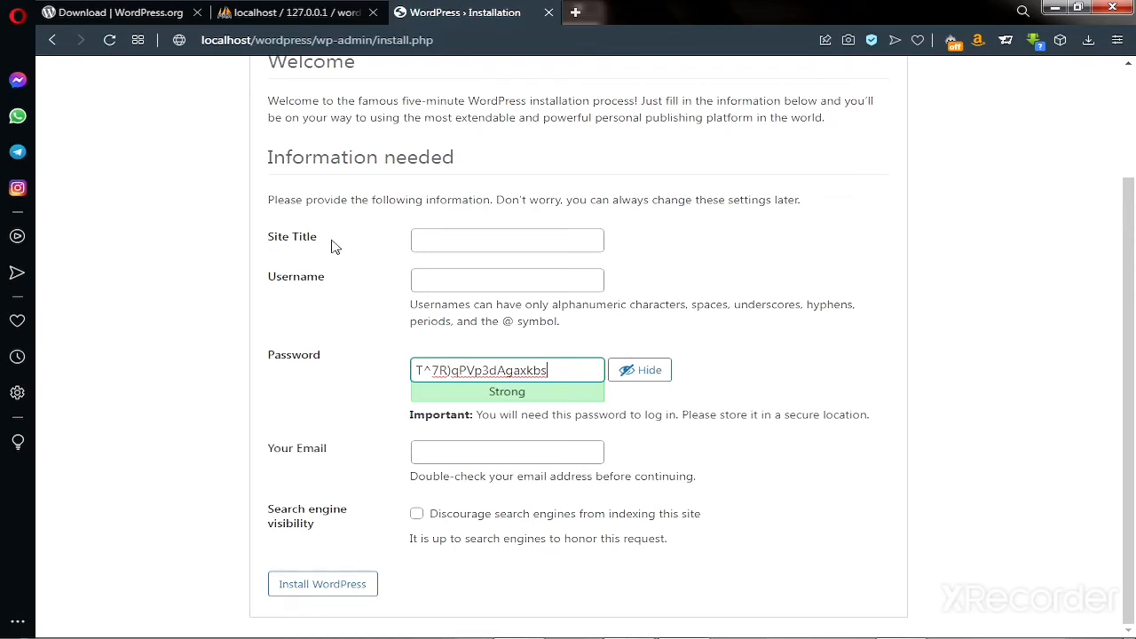
click(446, 249)
click(457, 275)
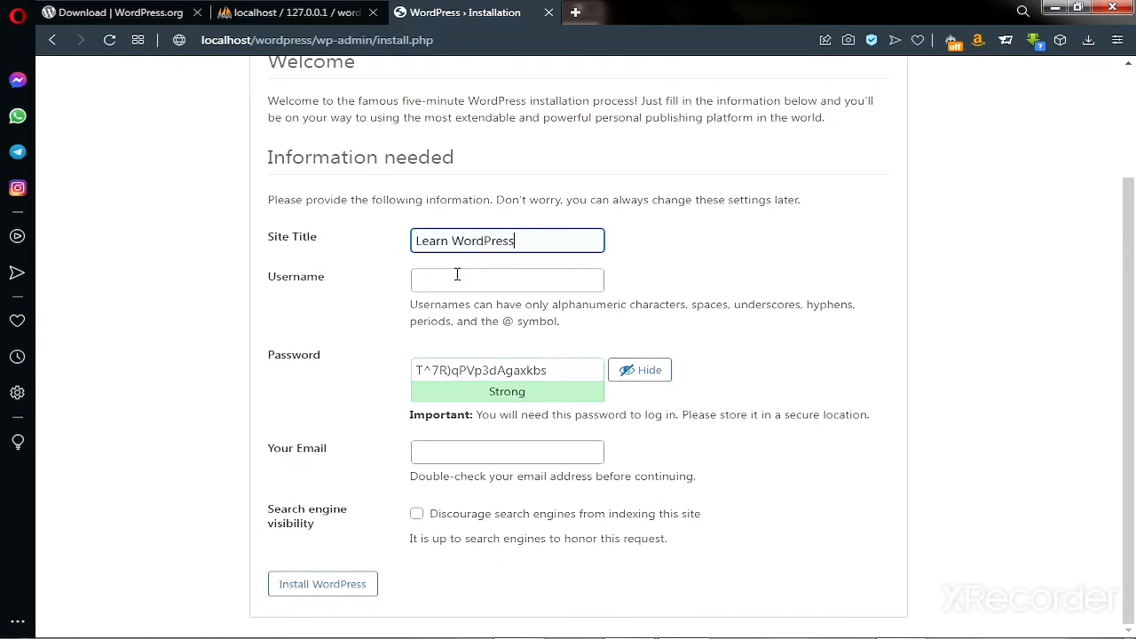
click(457, 277)
click(445, 321)
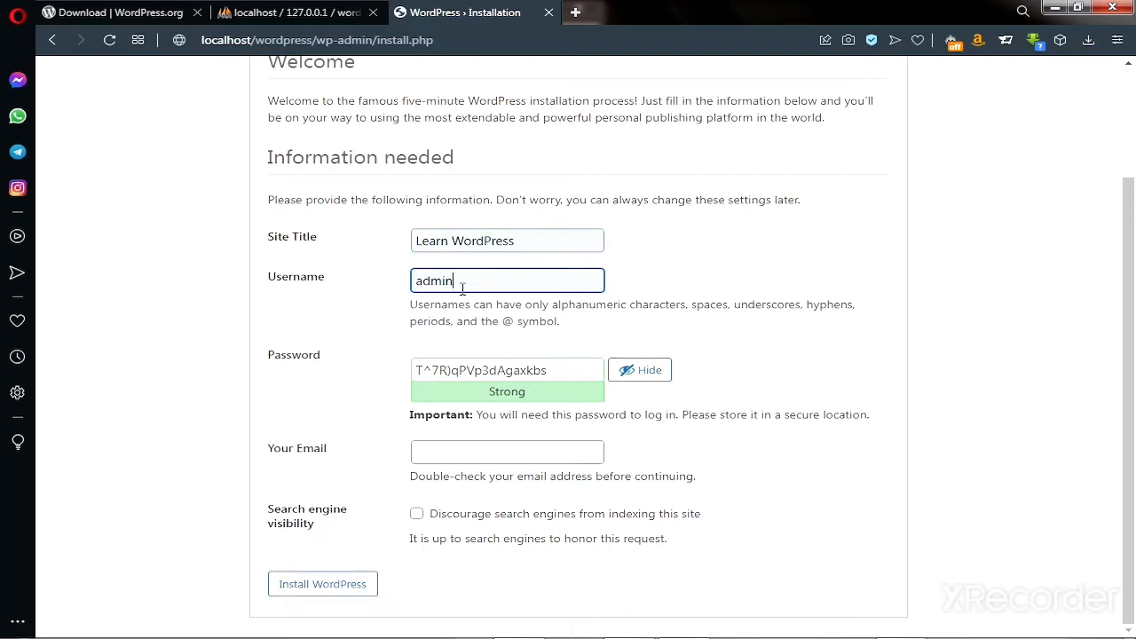
Replace the generated password, confirm the weak password, add the admin email, and install WordPress.
triple_click(480, 371)
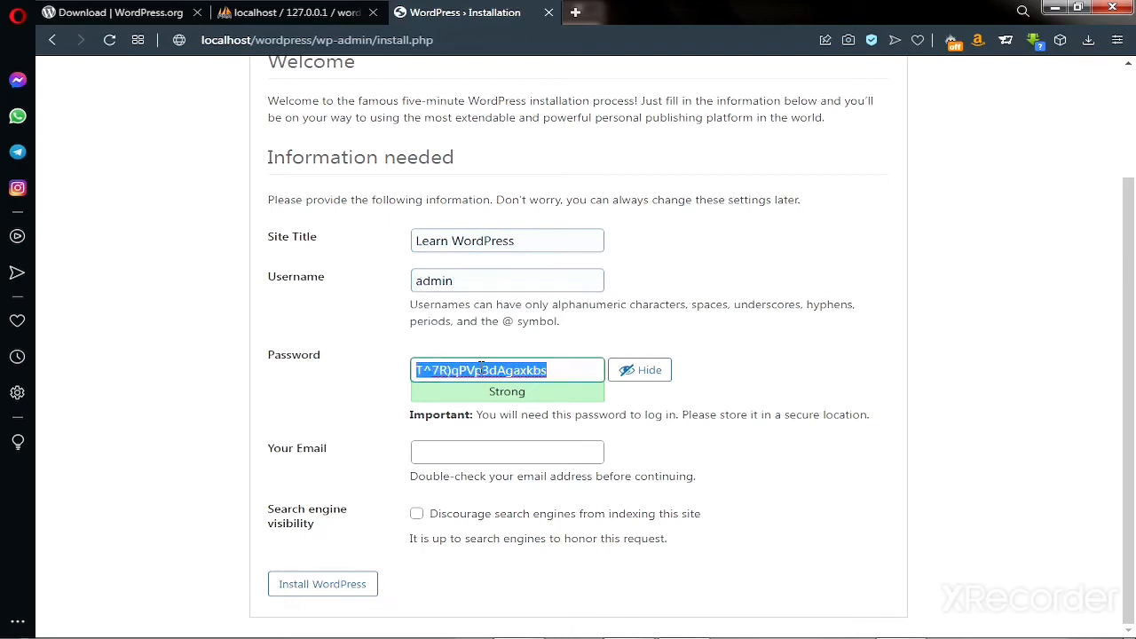
text(solo@)
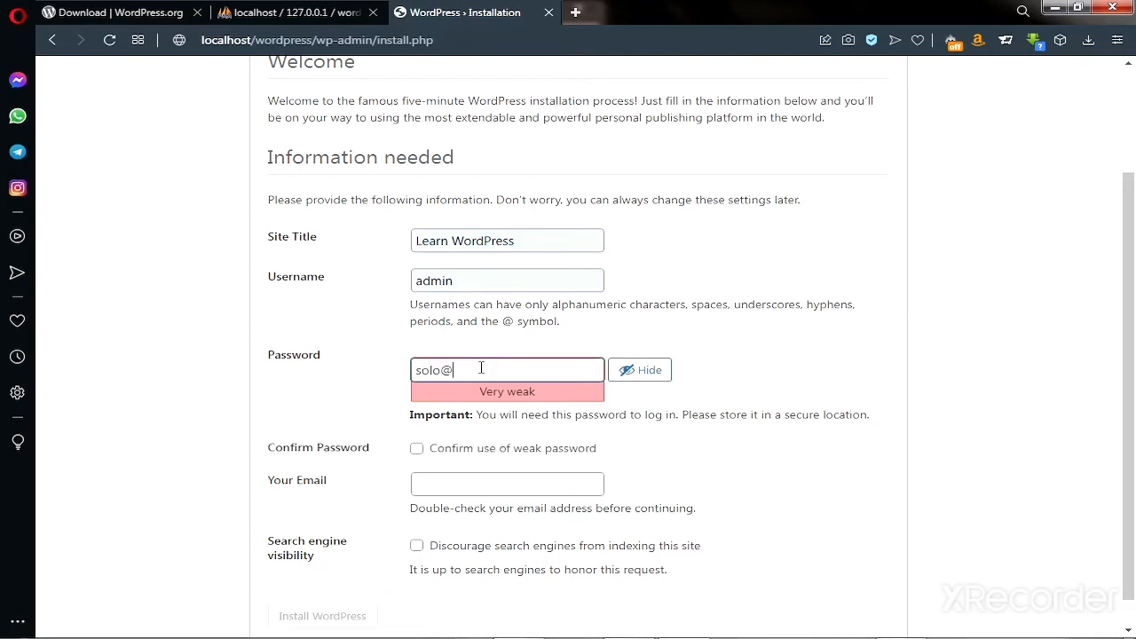
click(417, 450)
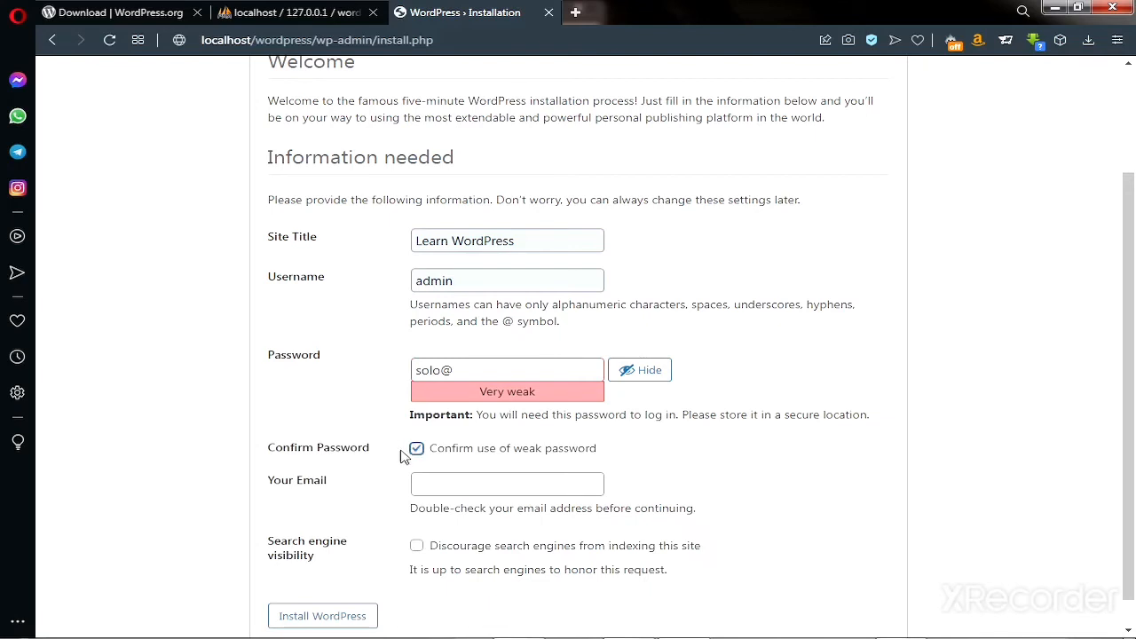
click(429, 488)
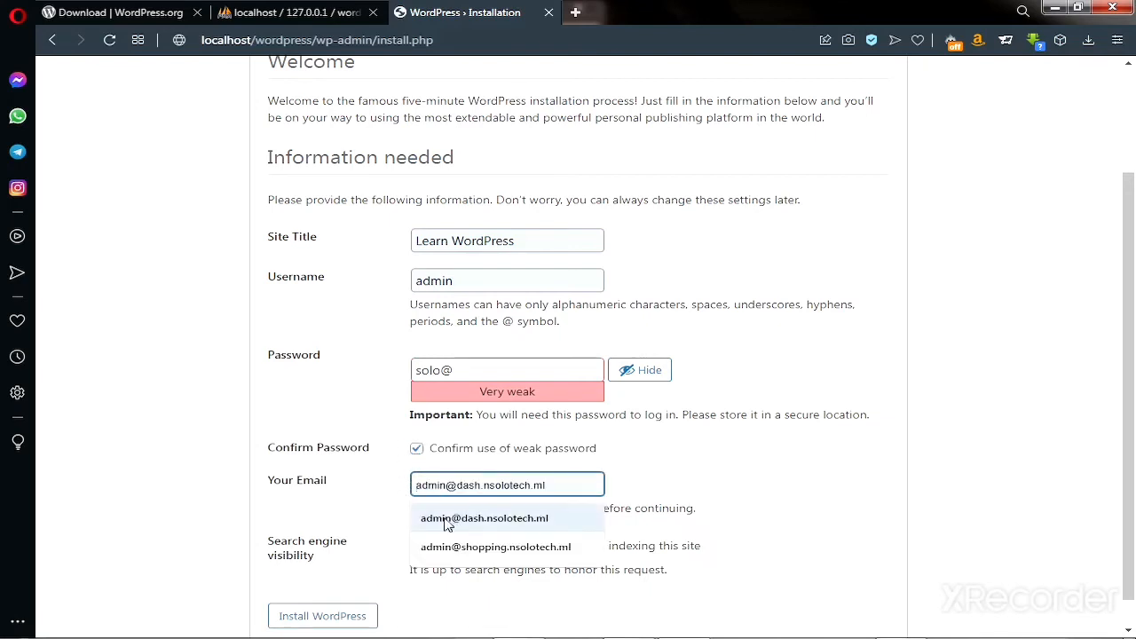
click(444, 520)
scroll(412, 513, down, 1)
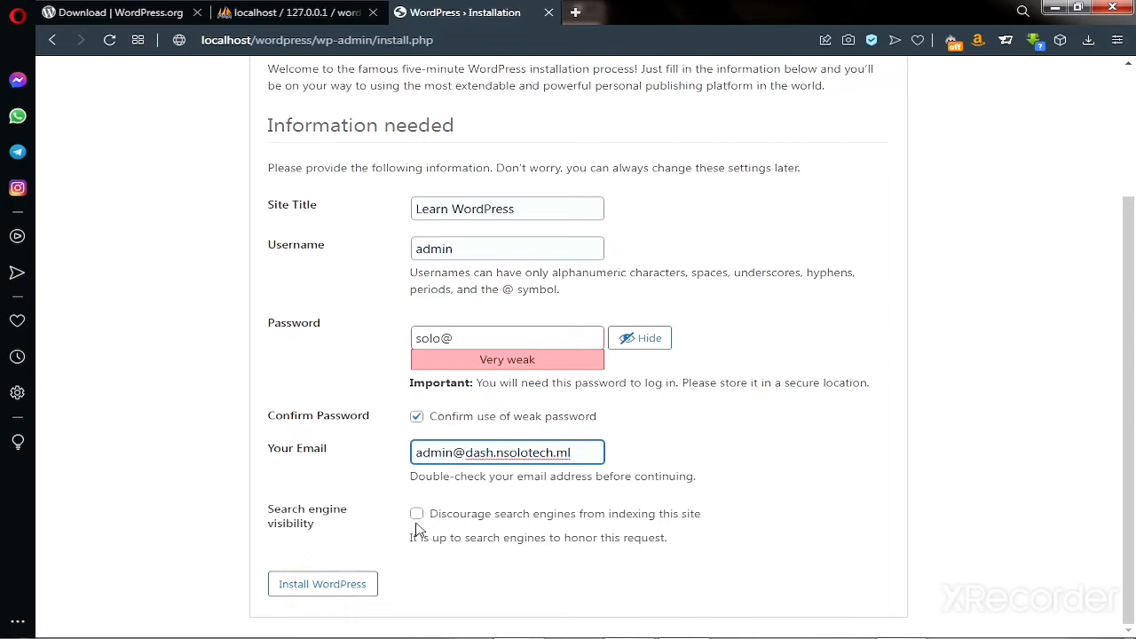
click(338, 589)
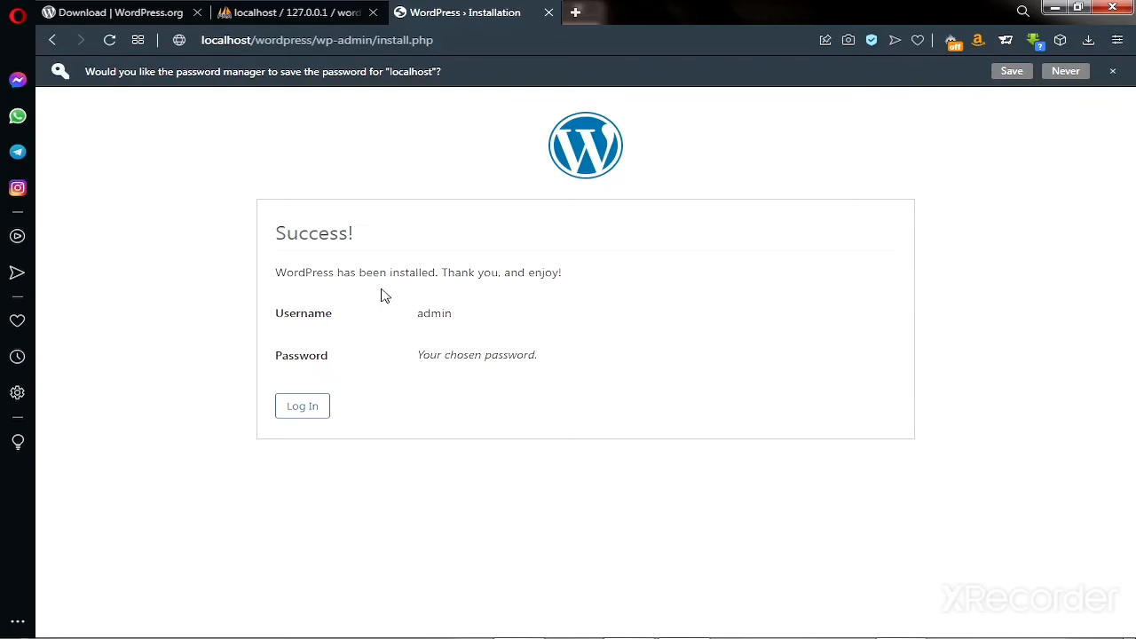
Go from the Success page to the WordPress login page.
mouse_move(611, 637)
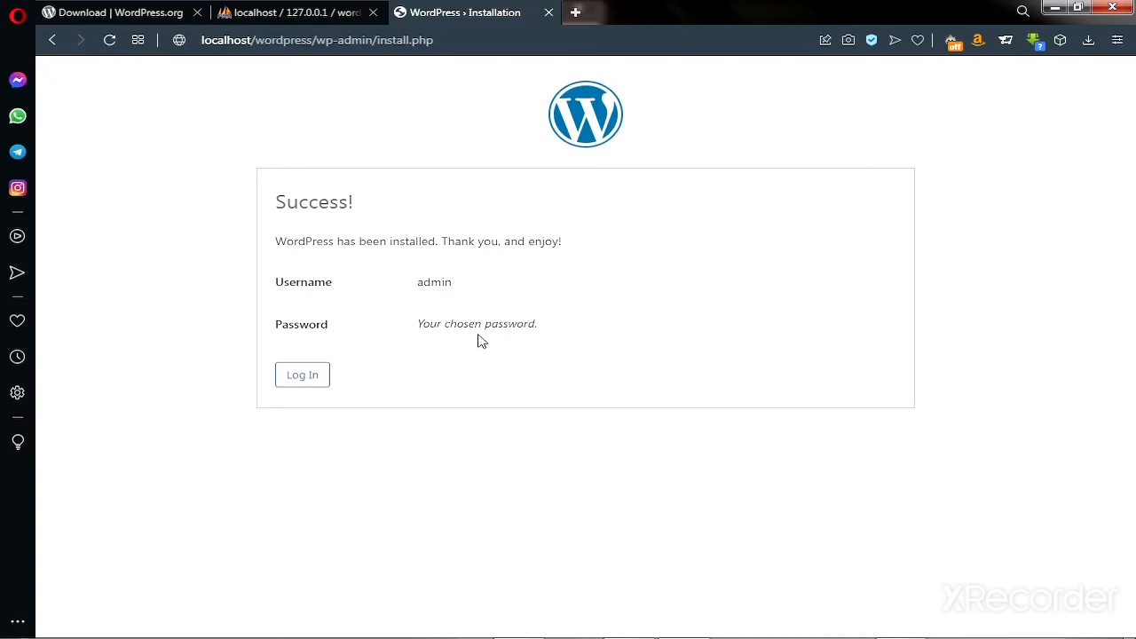
click(303, 376)
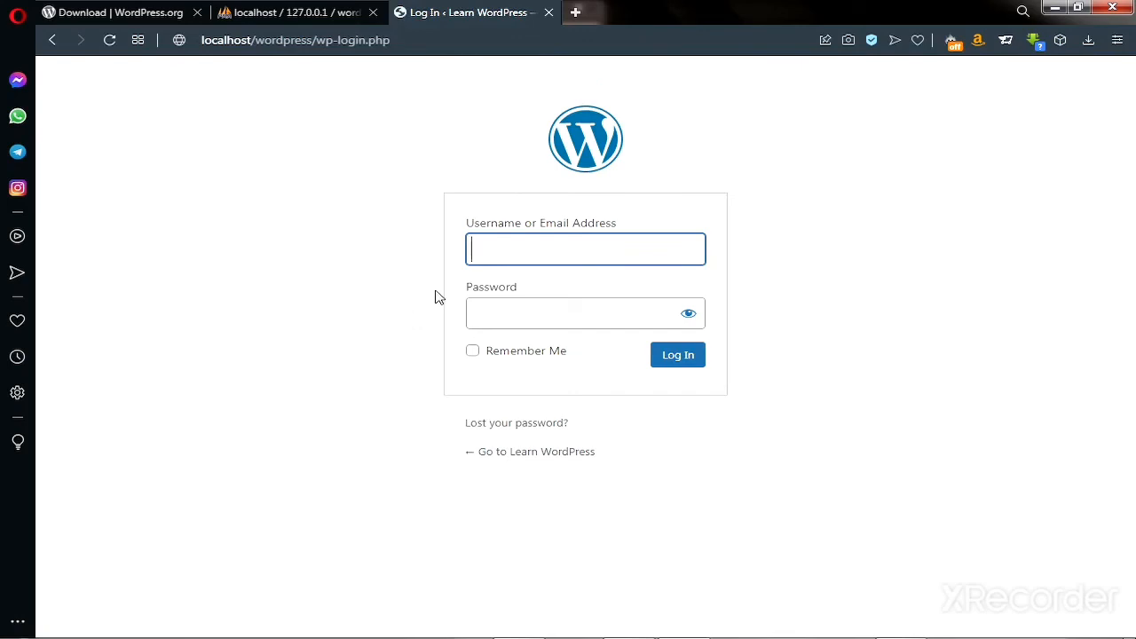
Sign in as admin with the account password, checking it before logging in.
text(admin)
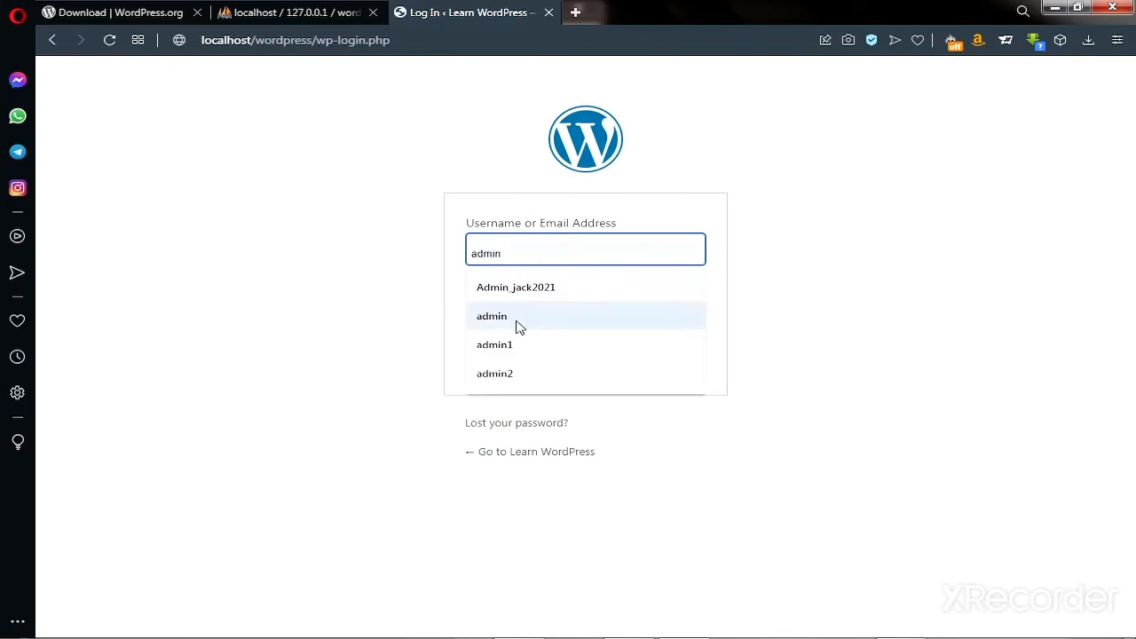
click(518, 323)
click(509, 315)
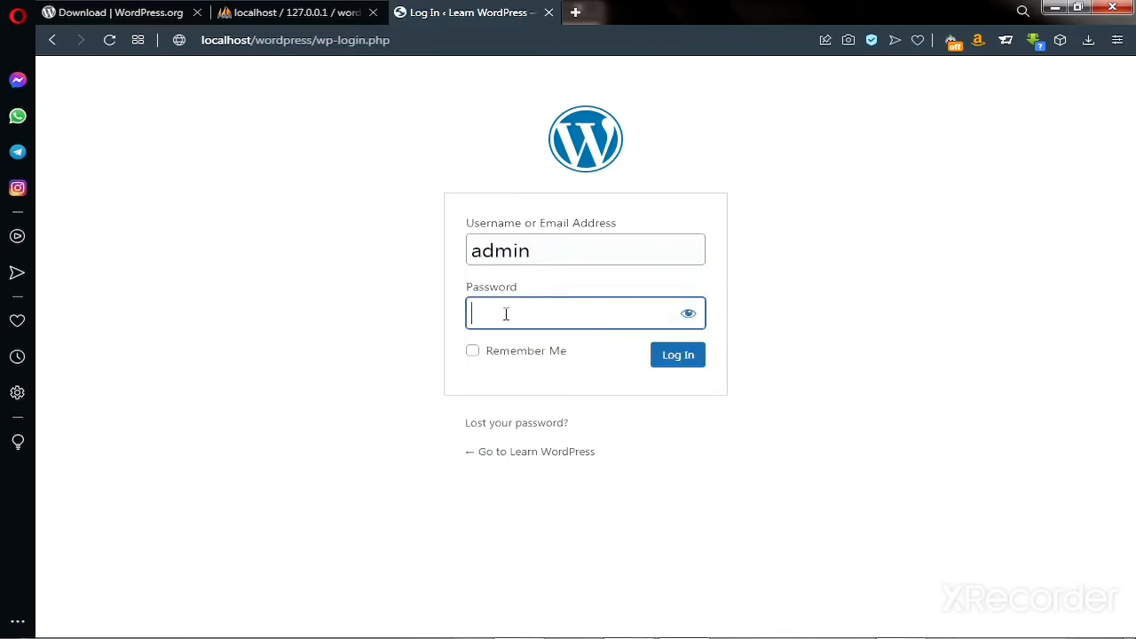
text(admin)
click(688, 316)
click(673, 371)
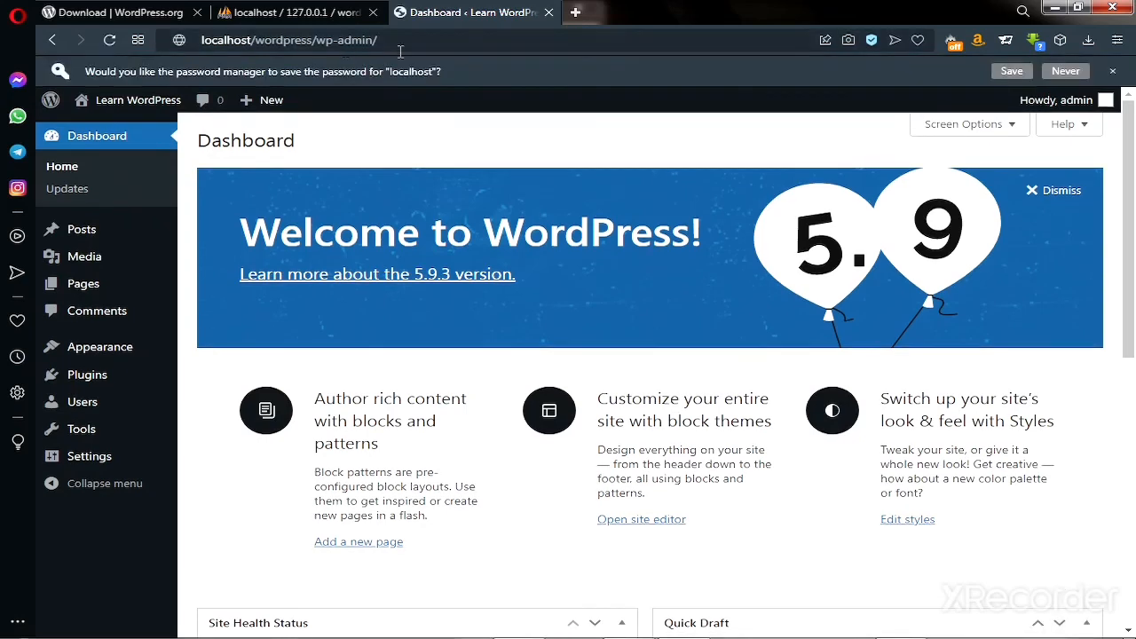
click(412, 40)
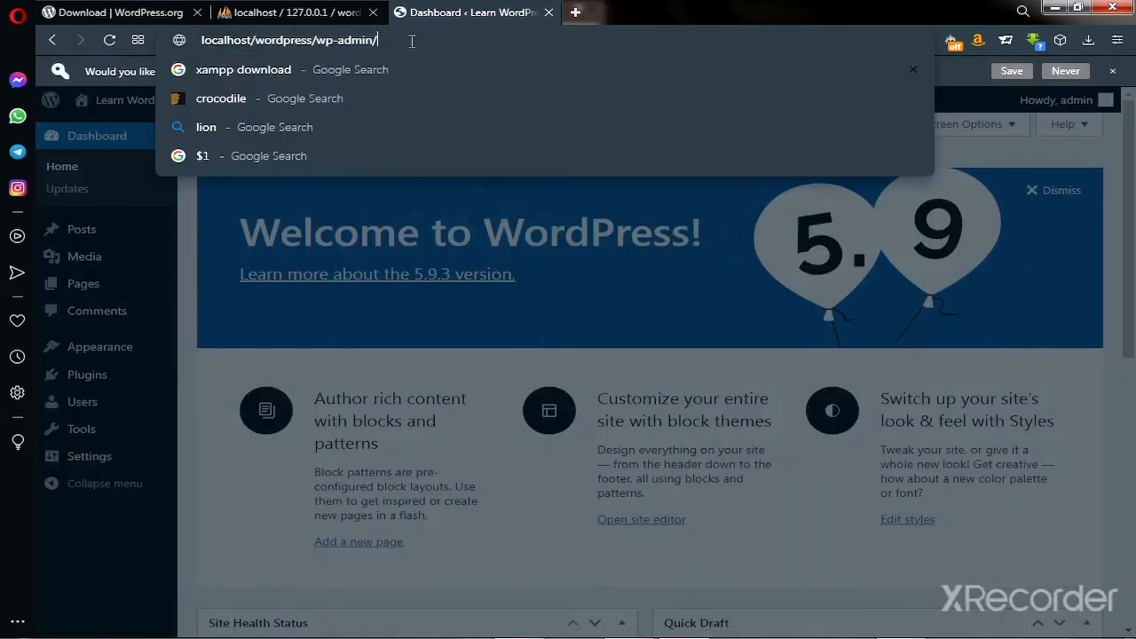
drag(412, 41, 211, 42)
click(421, 47)
key(Escape)
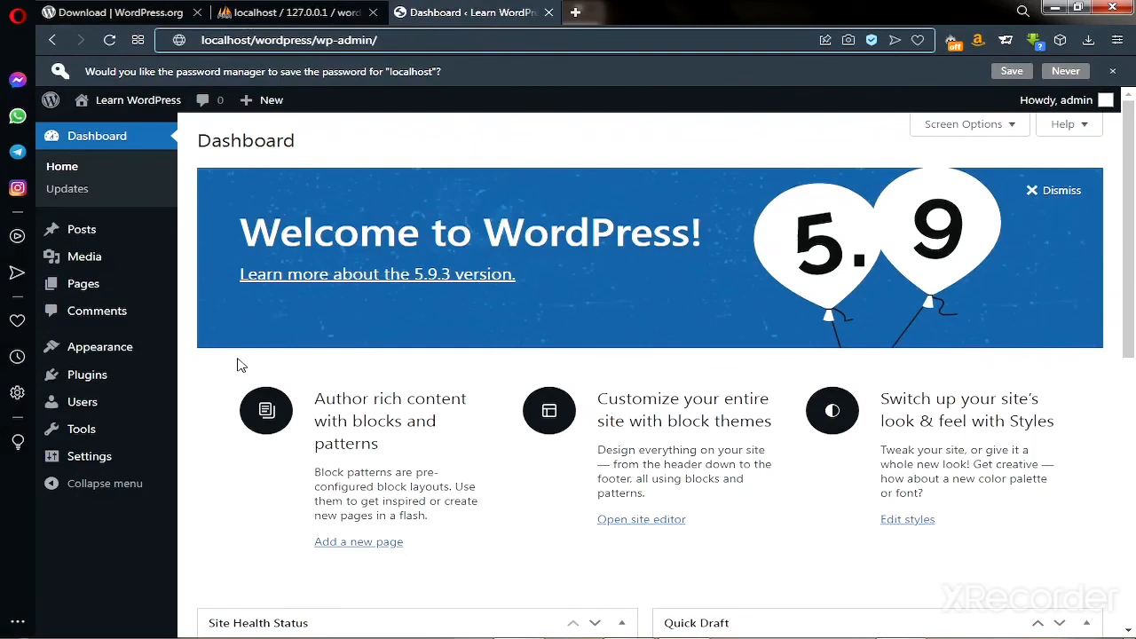